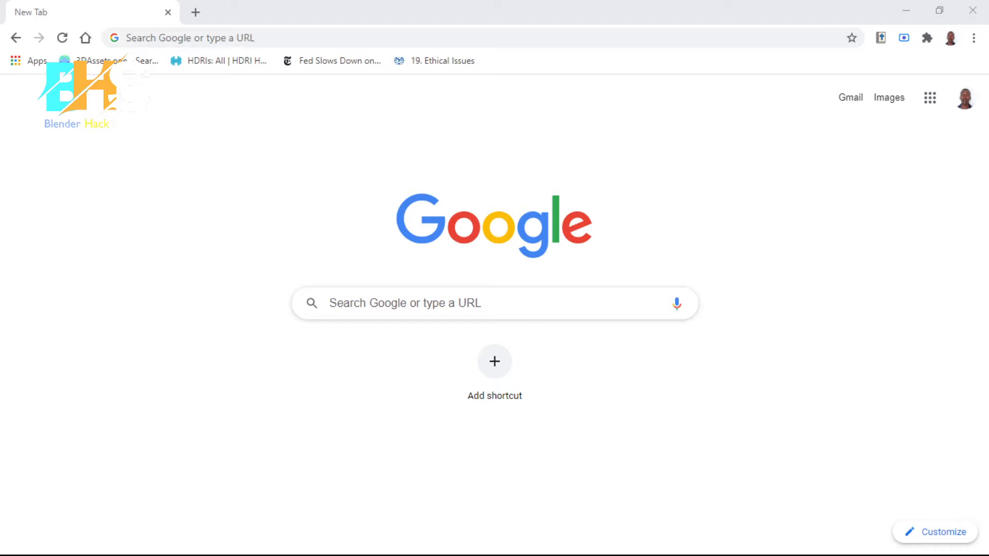
# Step: Open blender.org in the browser and look over the home page from the download banner down to the news section
pyautogui.click(313, 554)
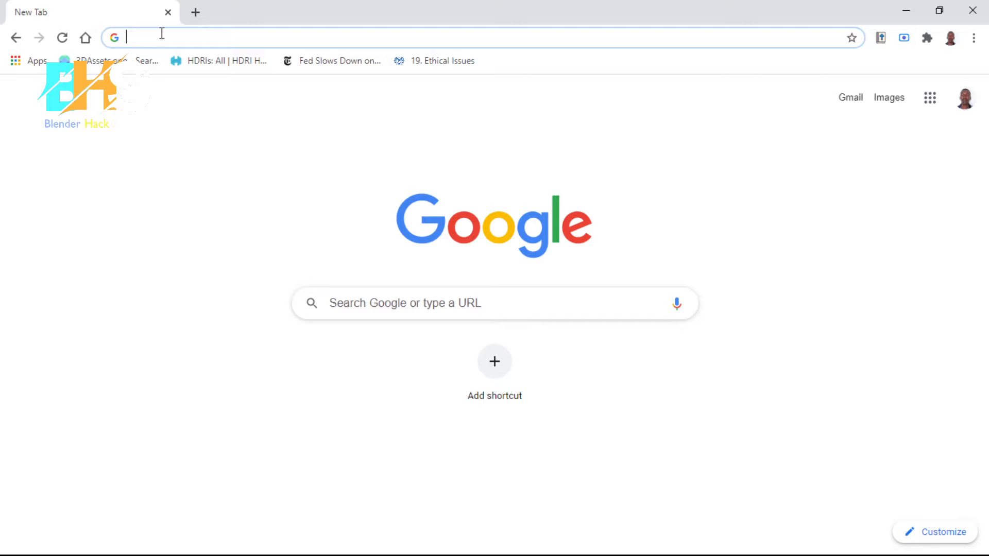
pyautogui.write('blender.org')
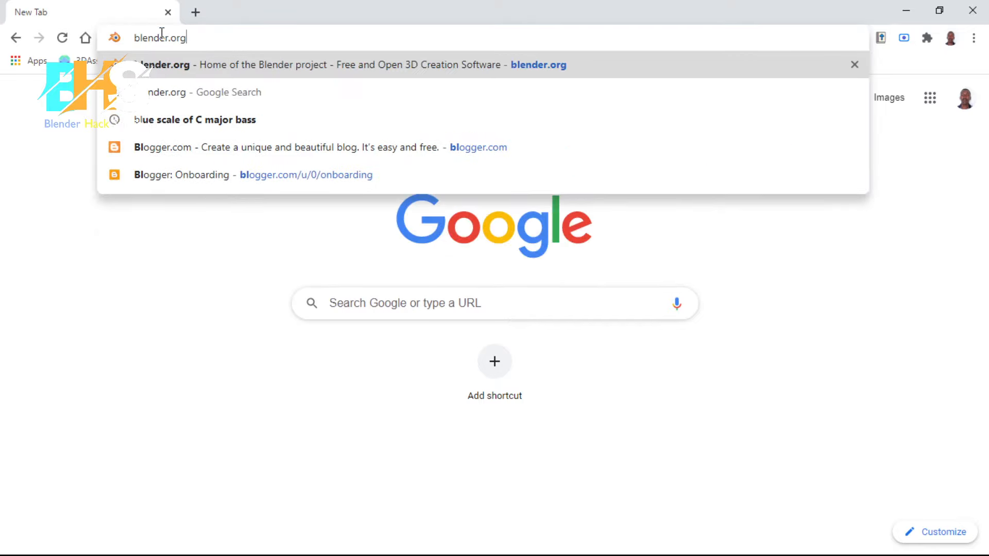
pyautogui.press('Return')
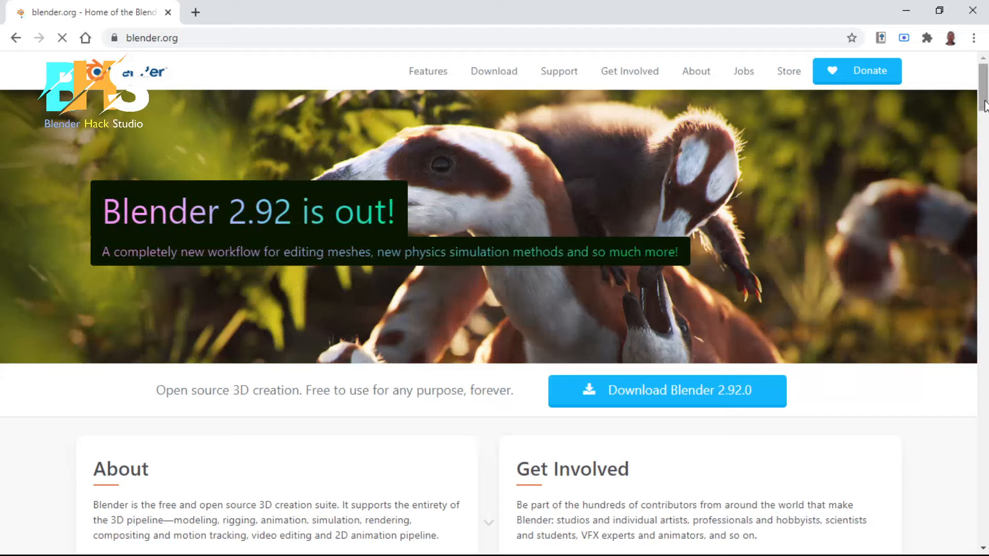
pyautogui.moveTo(983, 106); pyautogui.dragTo(980, 133)
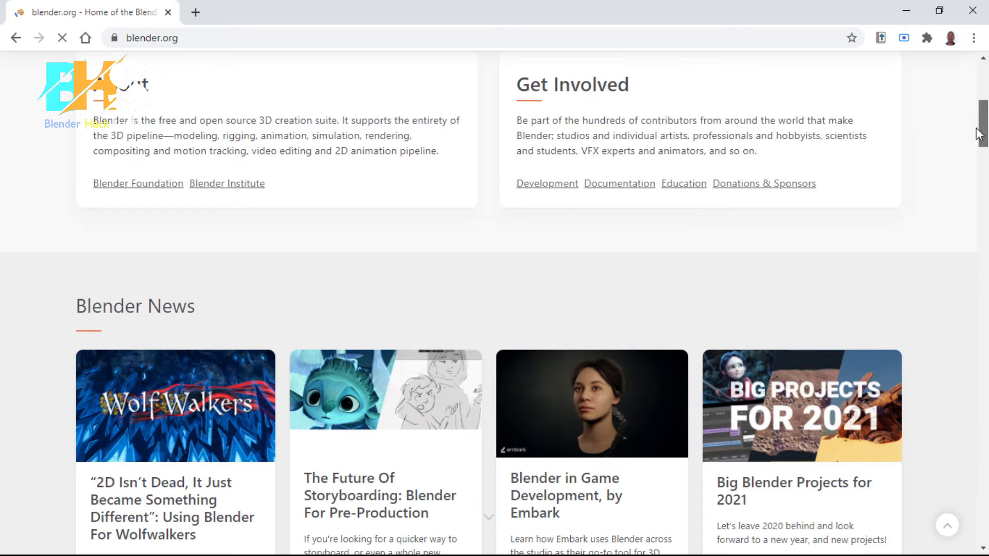
pyautogui.moveTo(980, 133); pyautogui.dragTo(984, 106)
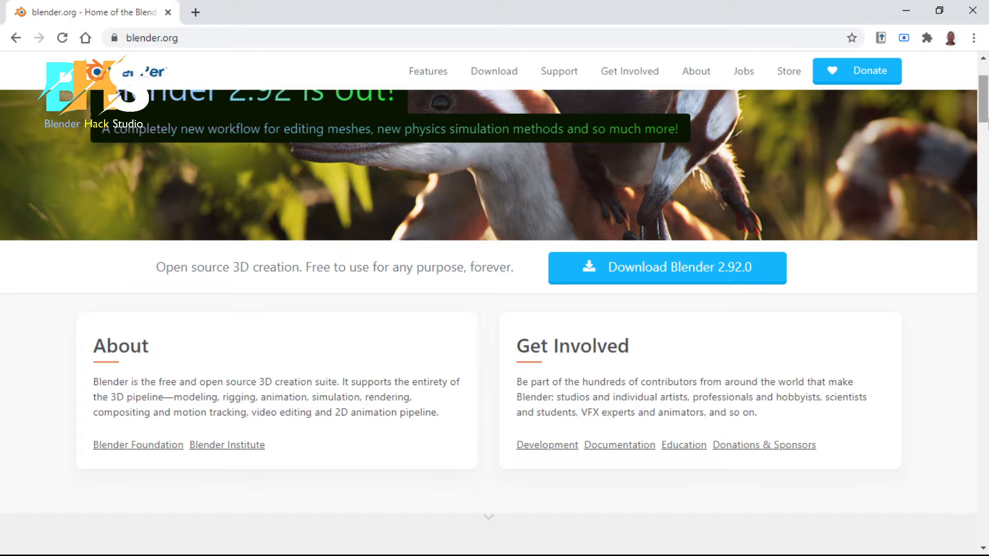
pyautogui.moveTo(984, 120); pyautogui.dragTo(984, 132)
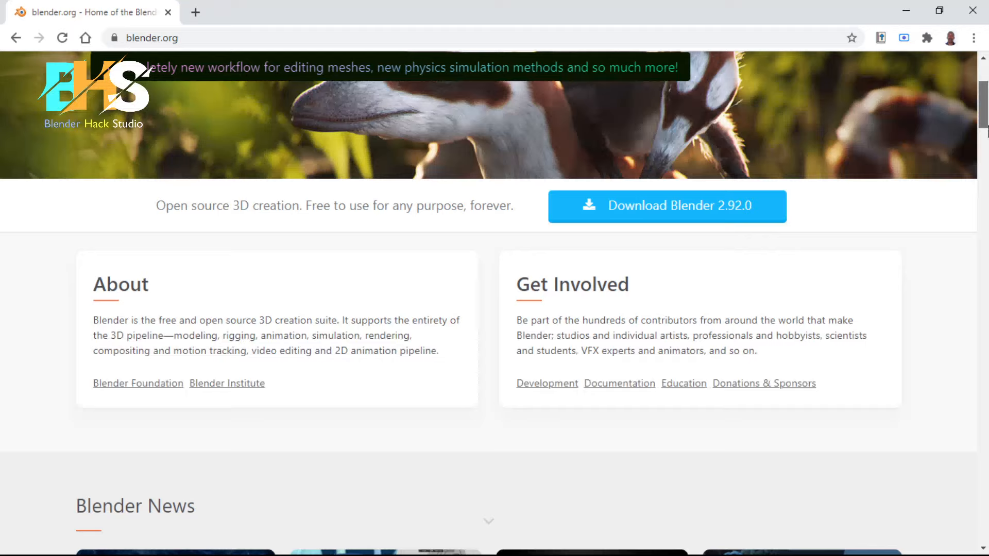
pyautogui.scroll(4, 410, 193)
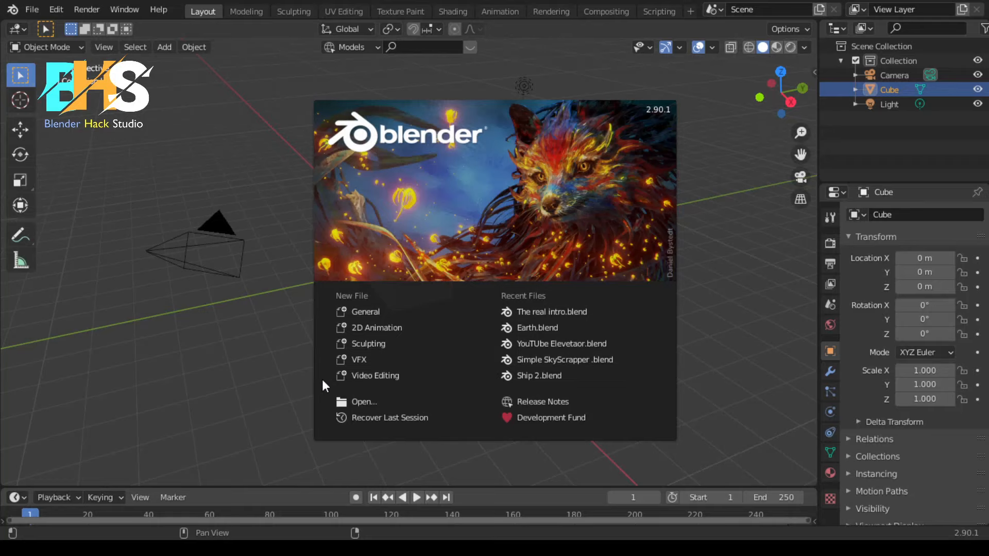
# Step: Switch to Blender, start a new General file and delete the default cube
pyautogui.click(374, 311)
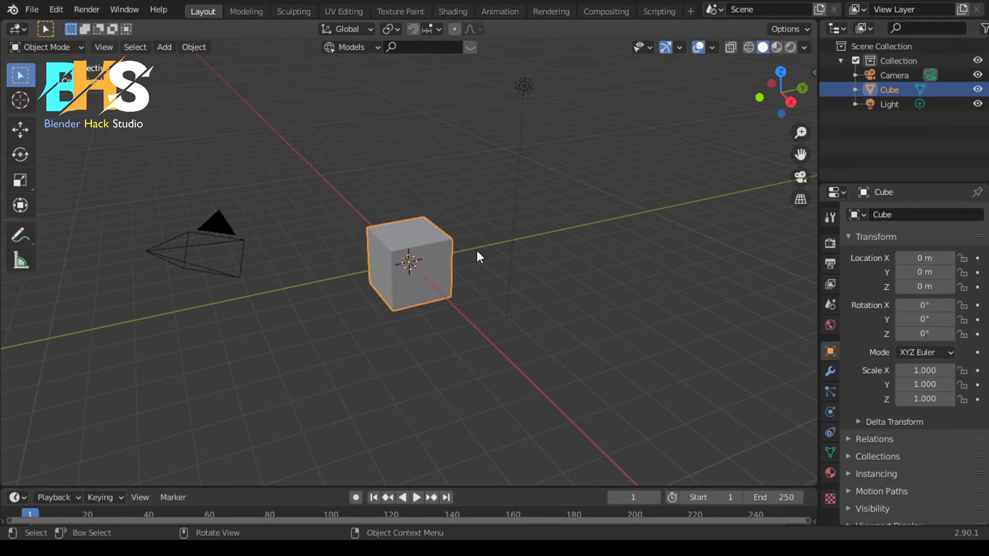
pyautogui.moveTo(786, 101); pyautogui.dragTo(623, 205)
pyautogui.scroll(3, 623, 206)
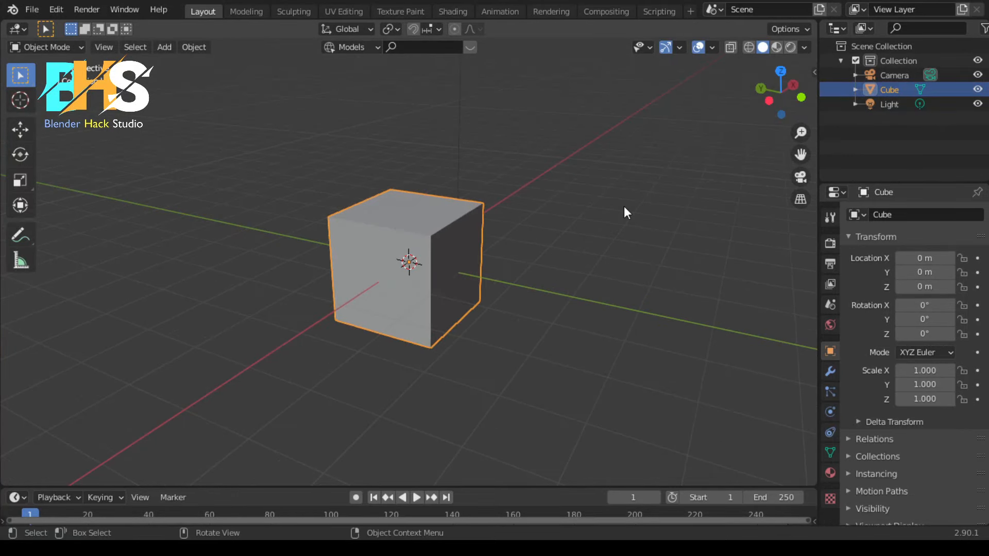
pyautogui.scroll(2, 627, 212)
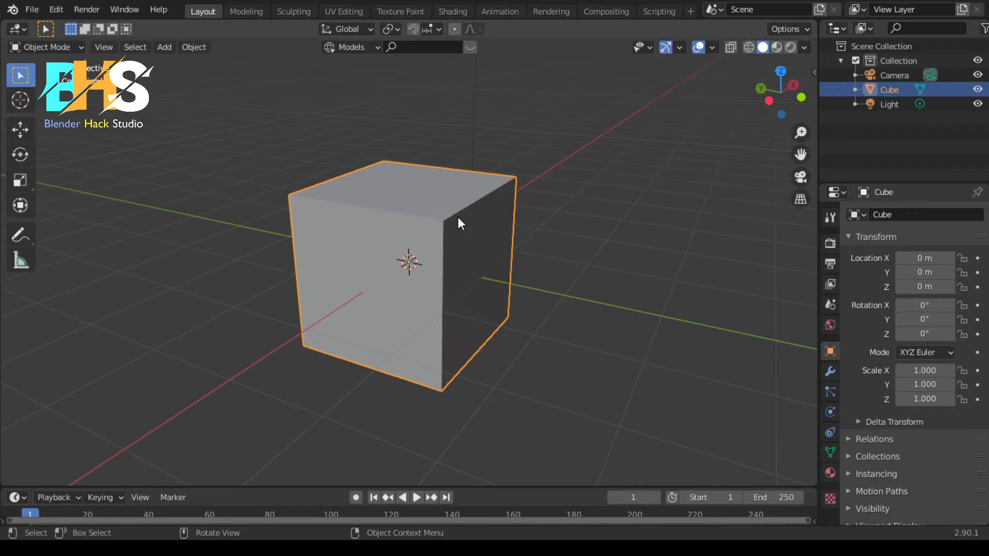
pyautogui.press('x')
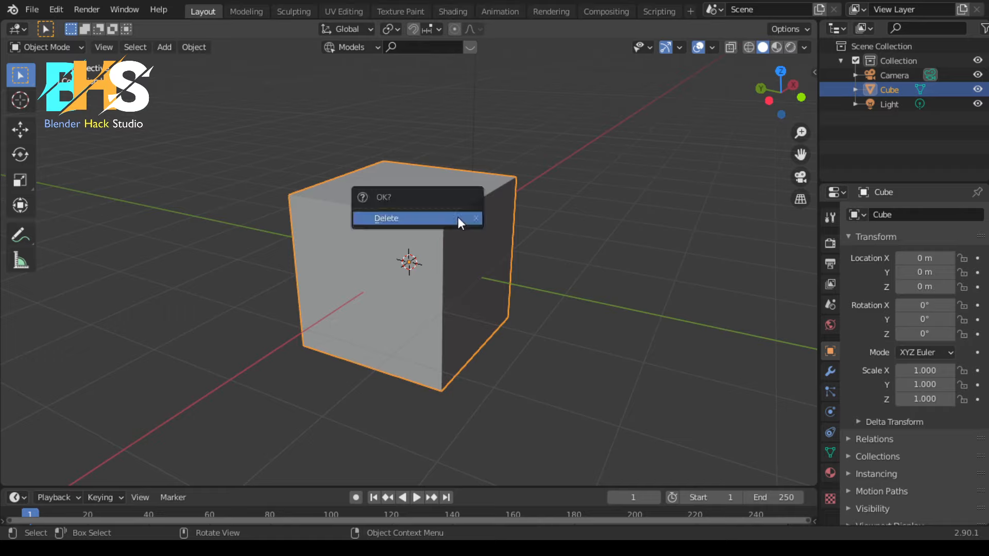
pyautogui.click(458, 219)
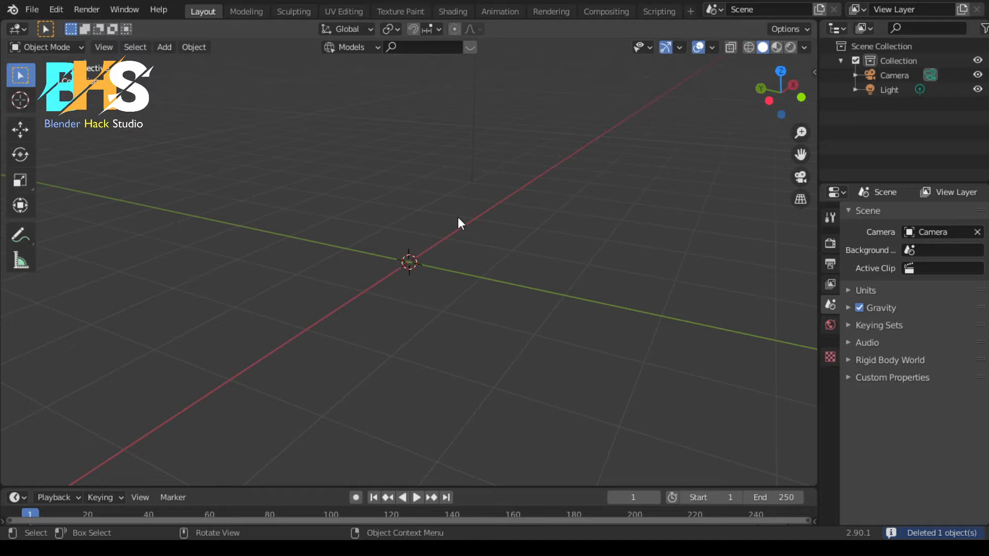
# Step: Add a plane mesh at the origin and scale it up uniformly by about 1.5
pyautogui.press('shift')
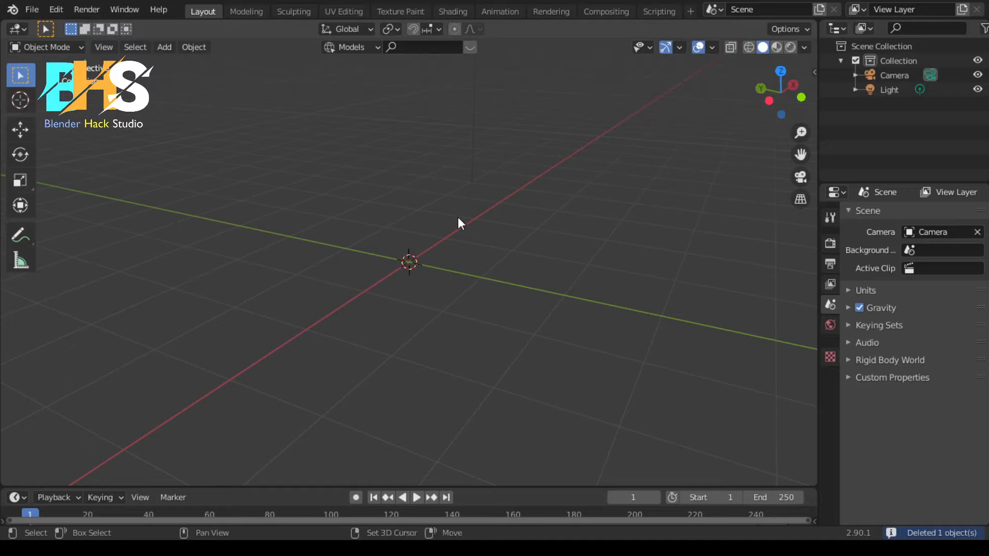
pyautogui.hotkey('shift', 'a')
pyautogui.moveTo(458, 217)
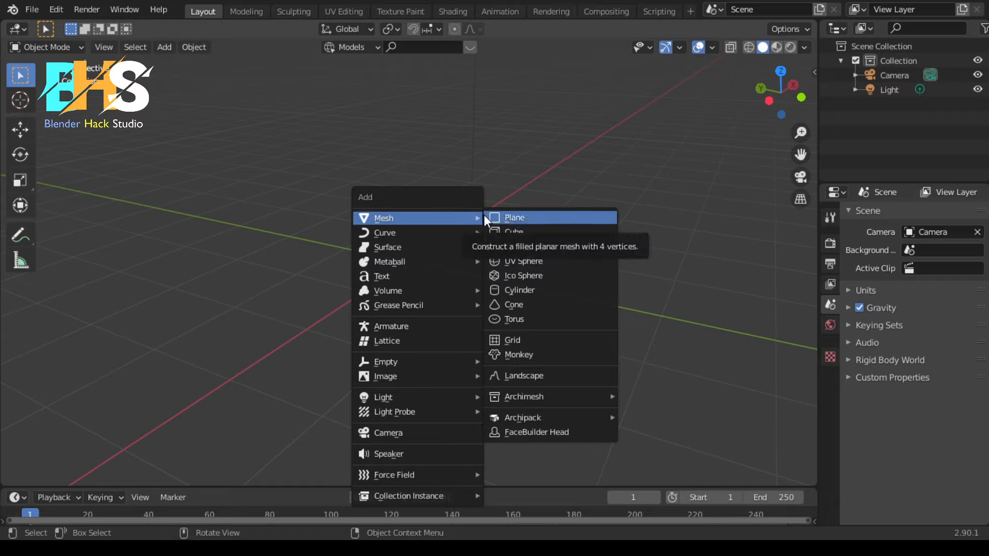
pyautogui.click(529, 219)
pyautogui.press('s')
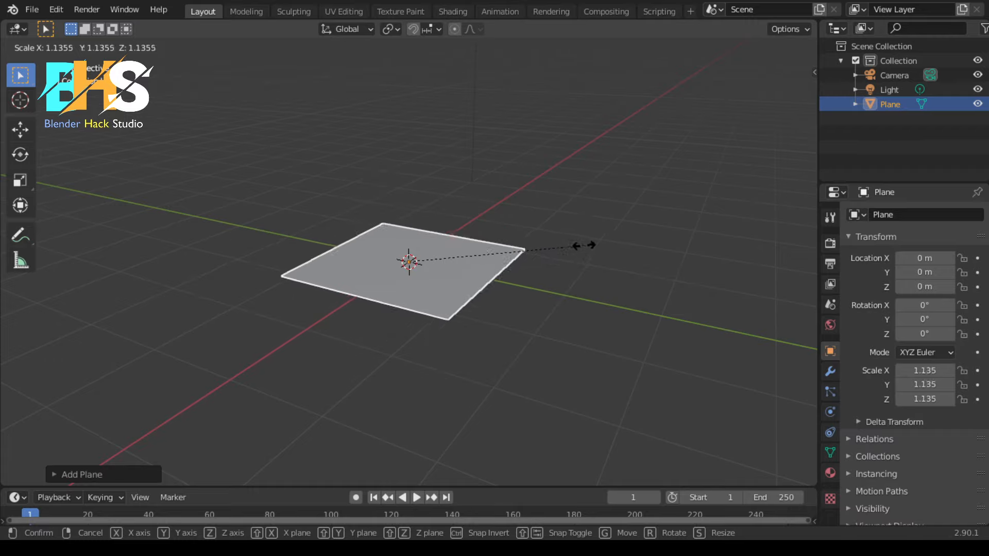
pyautogui.click(641, 290)
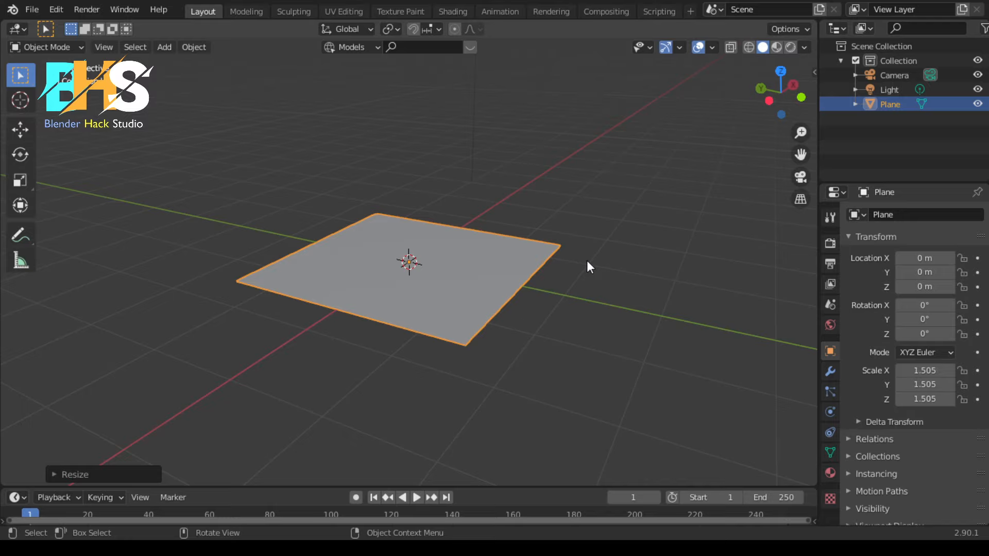
# Step: Delete the enlarged plane from the scene
pyautogui.press('s')
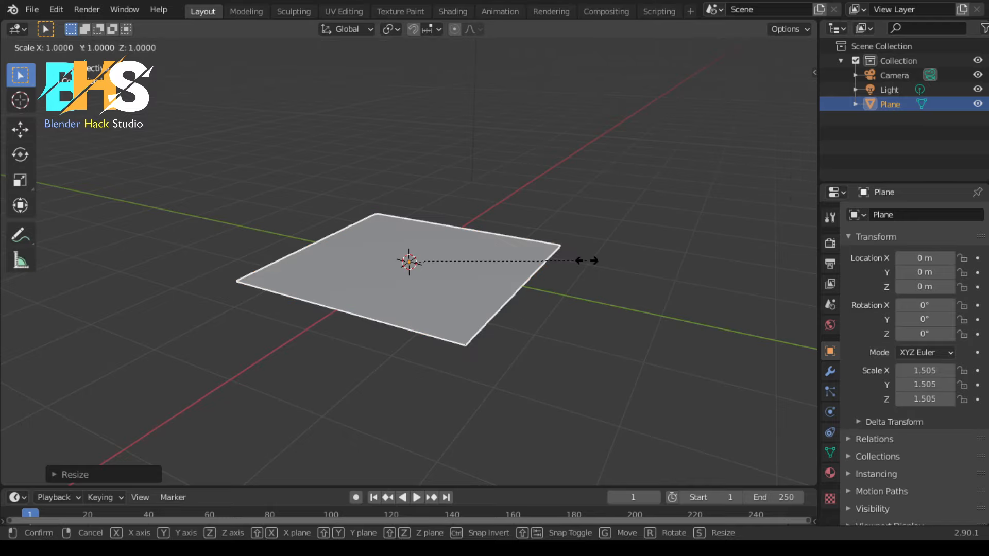
pyautogui.press('Escape')
pyautogui.press('x')
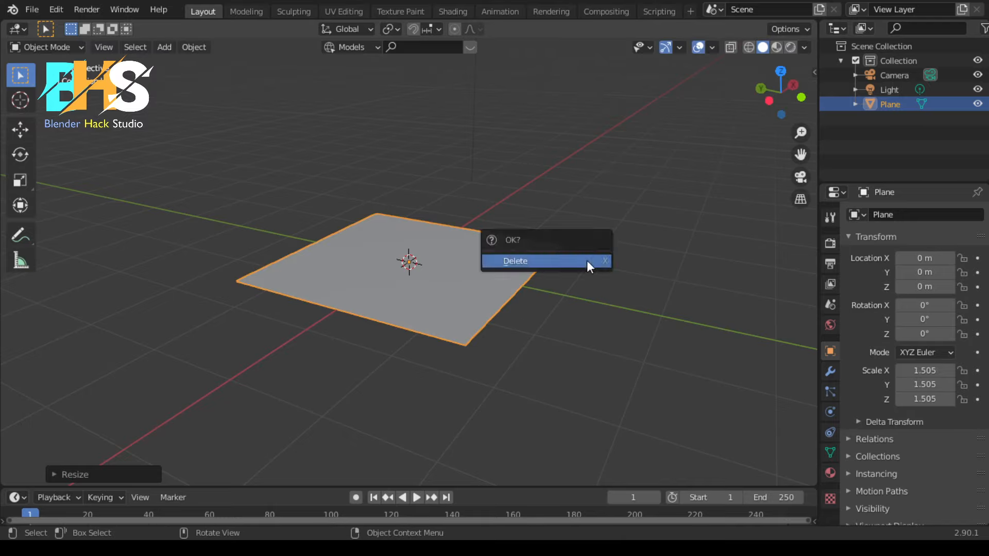
pyautogui.click(585, 260)
# Step: Add a Bezier curve at the origin and raise it about 1.1 m along the Z axis
pyautogui.hotkey('shift', 'a')
pyautogui.moveTo(586, 260)
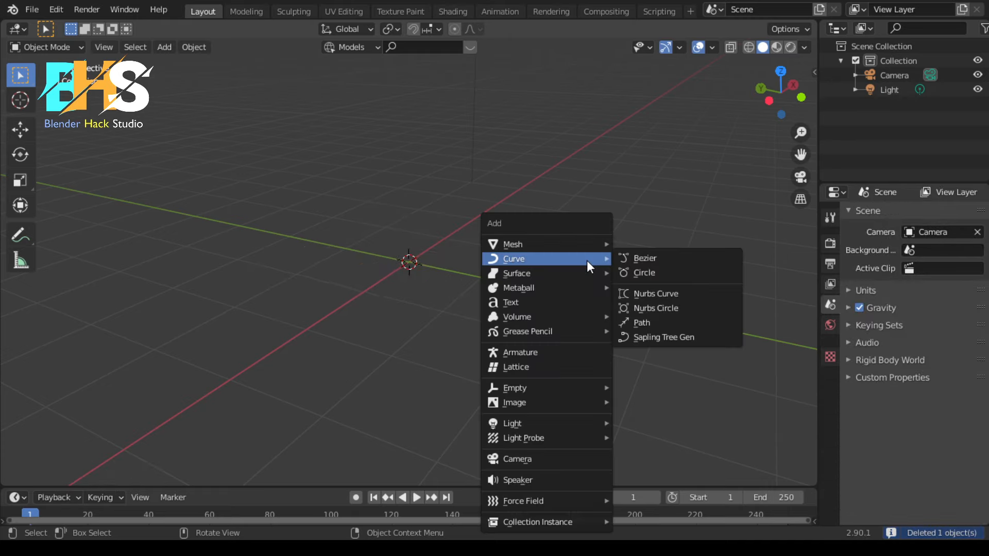
pyautogui.moveTo(568, 245)
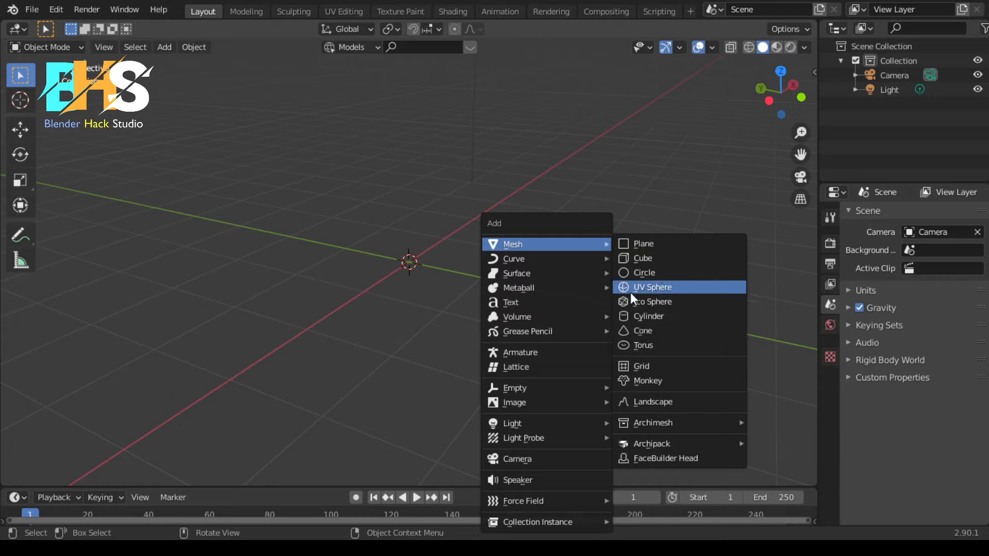
pyautogui.moveTo(534, 261)
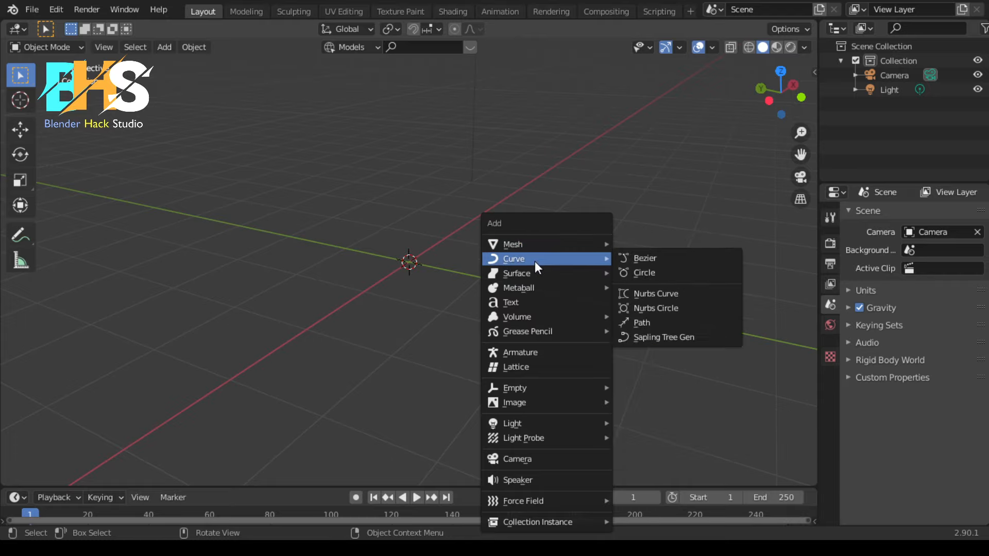
pyautogui.click(644, 257)
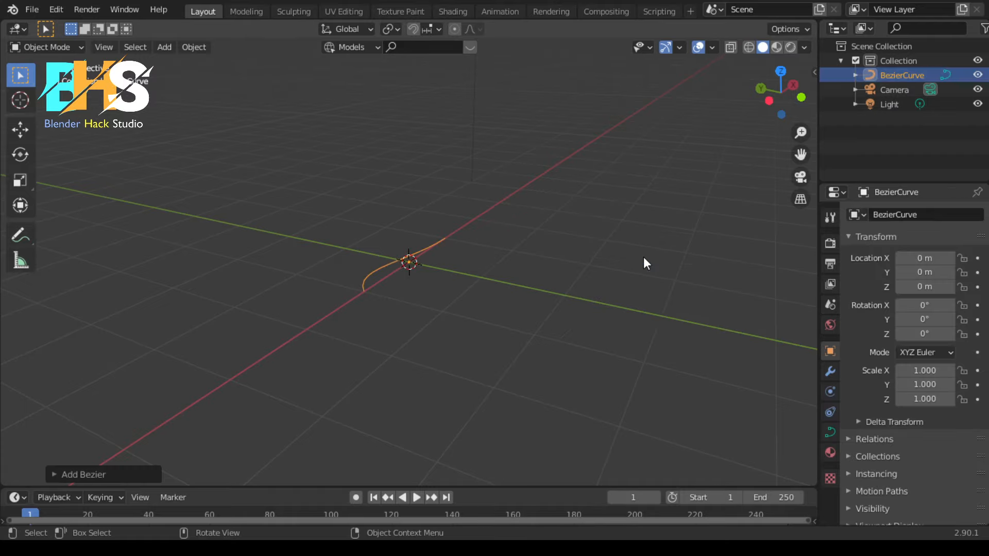
pyautogui.press('g')
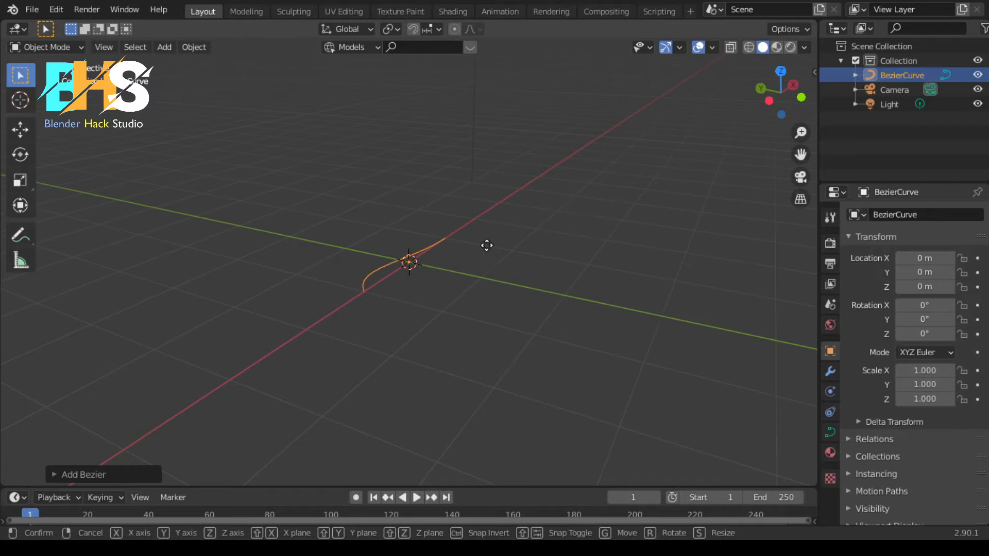
pyautogui.press('z')
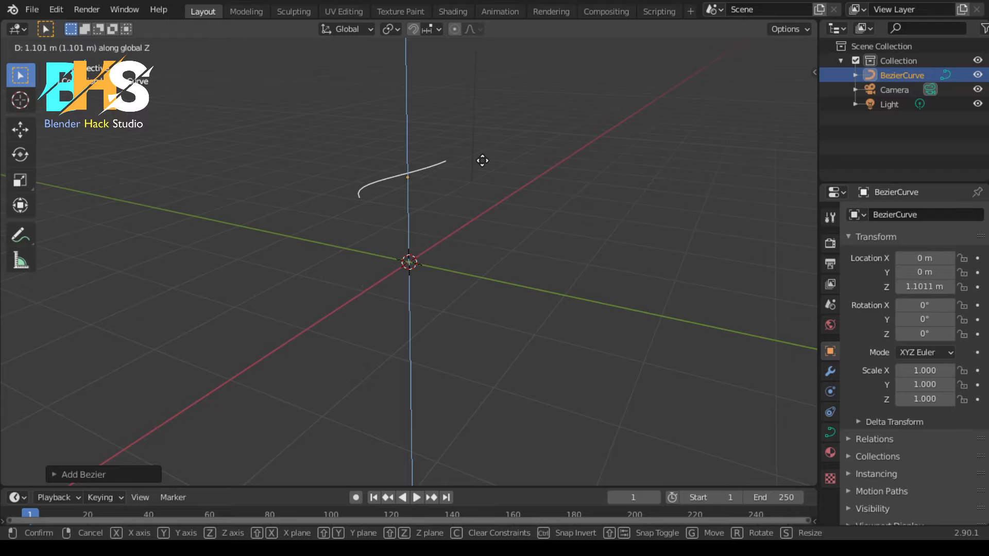
pyautogui.click(482, 161)
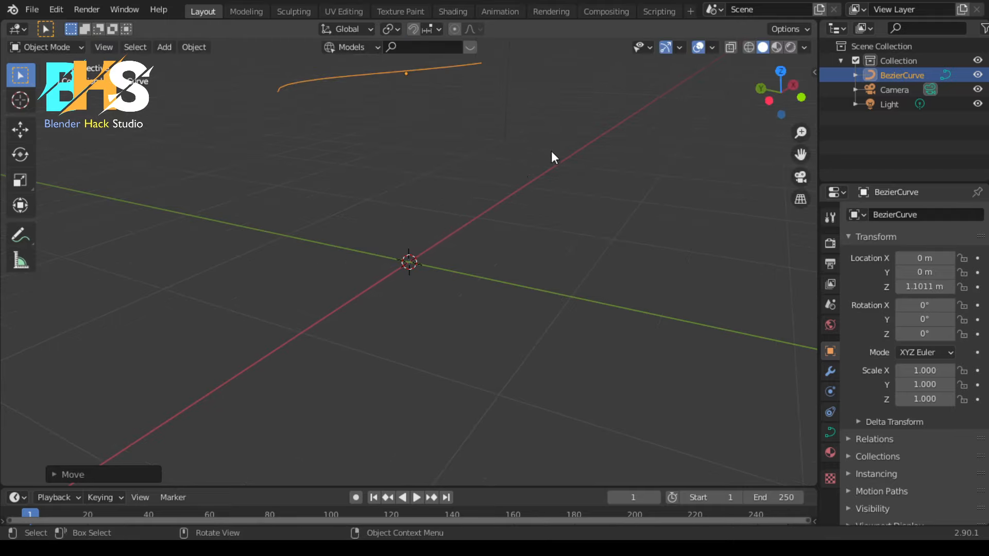
# Step: Add a text object at the 3D cursor
pyautogui.moveTo(800, 153); pyautogui.dragTo(827, 355)
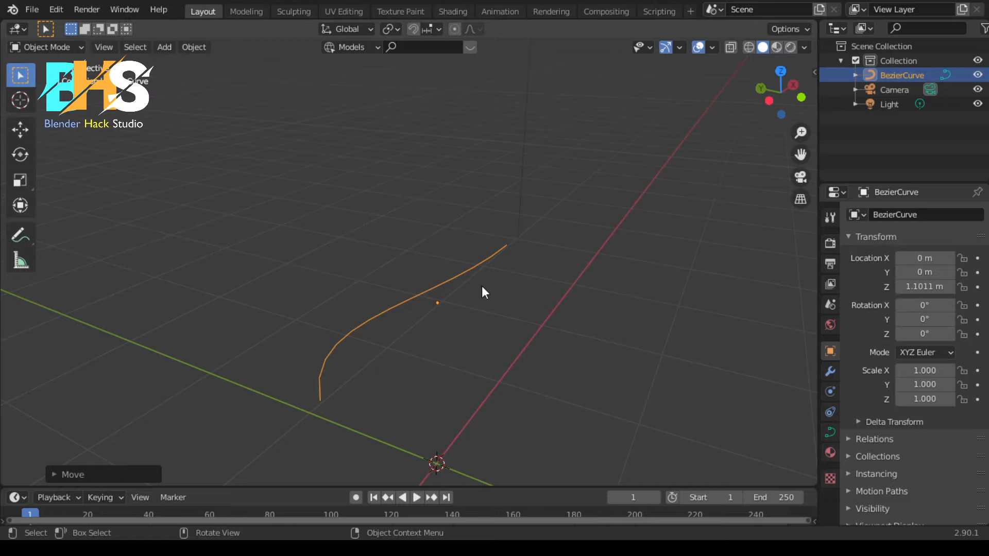
pyautogui.hotkey('shift', 'a')
pyautogui.moveTo(481, 287)
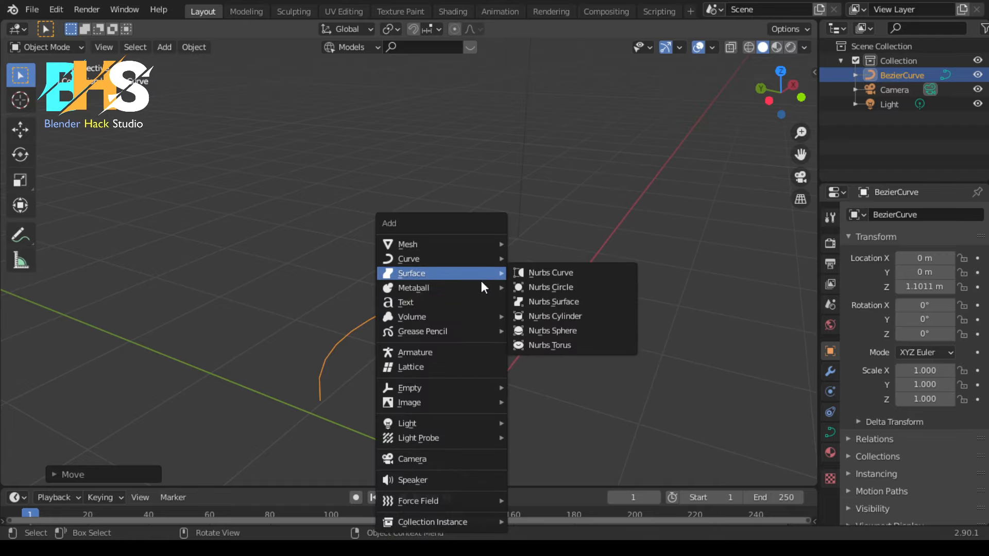
pyautogui.click(480, 301)
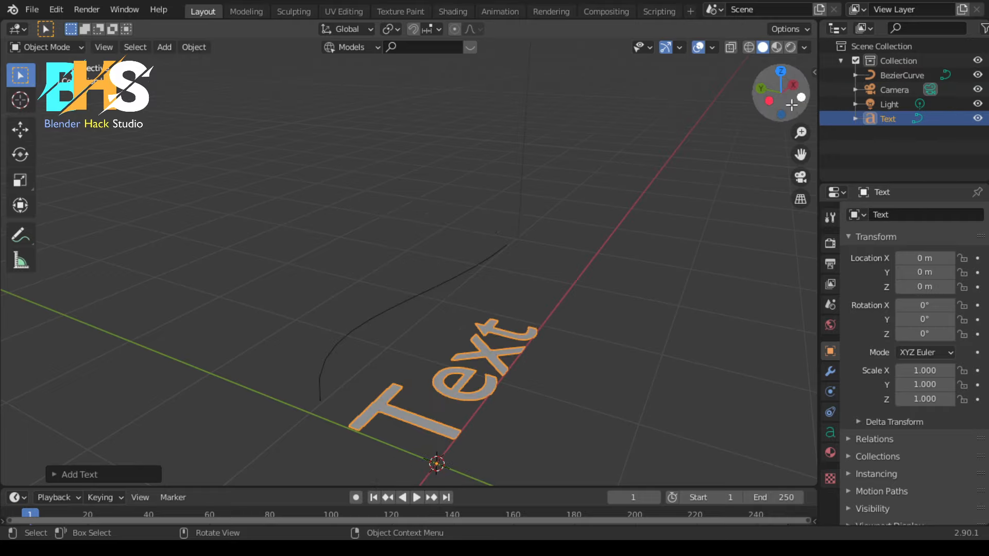
# Step: Rotate the text object by 90° using trackball rotation
pyautogui.moveTo(780, 93); pyautogui.dragTo(733, 95)
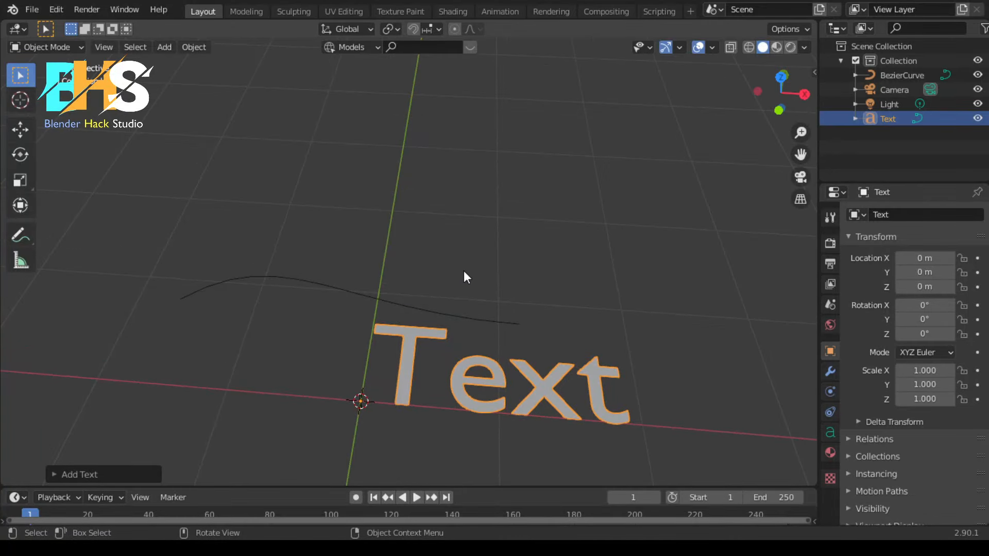
pyautogui.moveTo(780, 94); pyautogui.dragTo(780, 71)
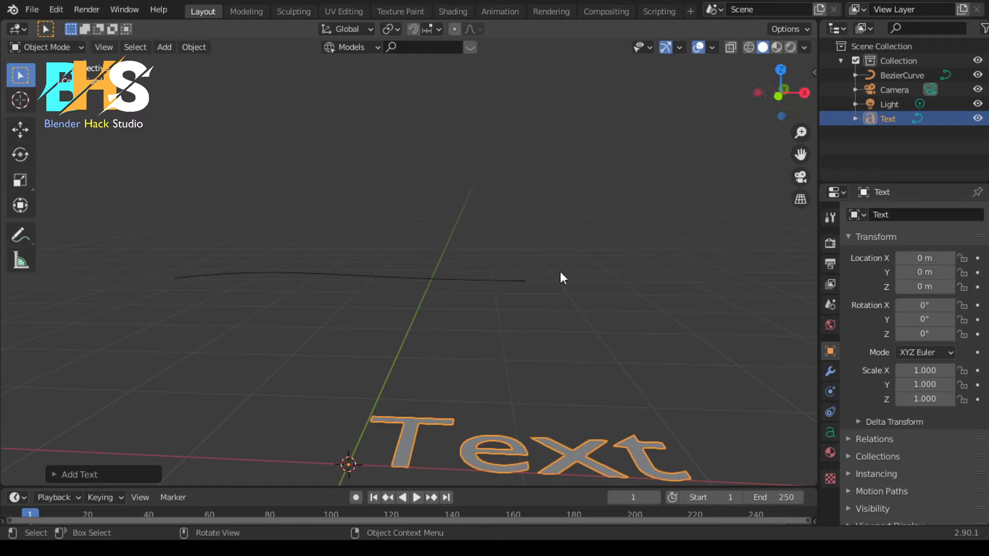
pyautogui.press('r')
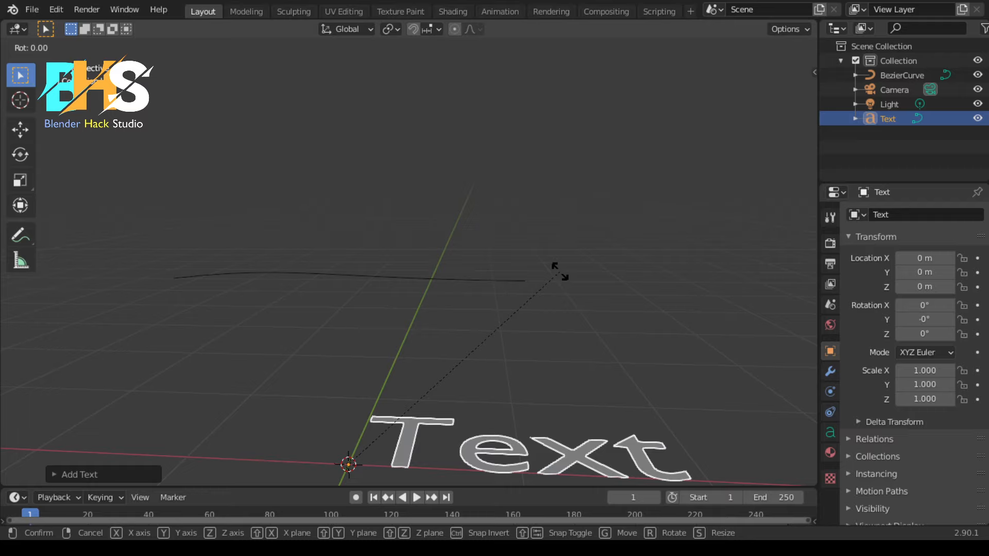
pyautogui.press('x')
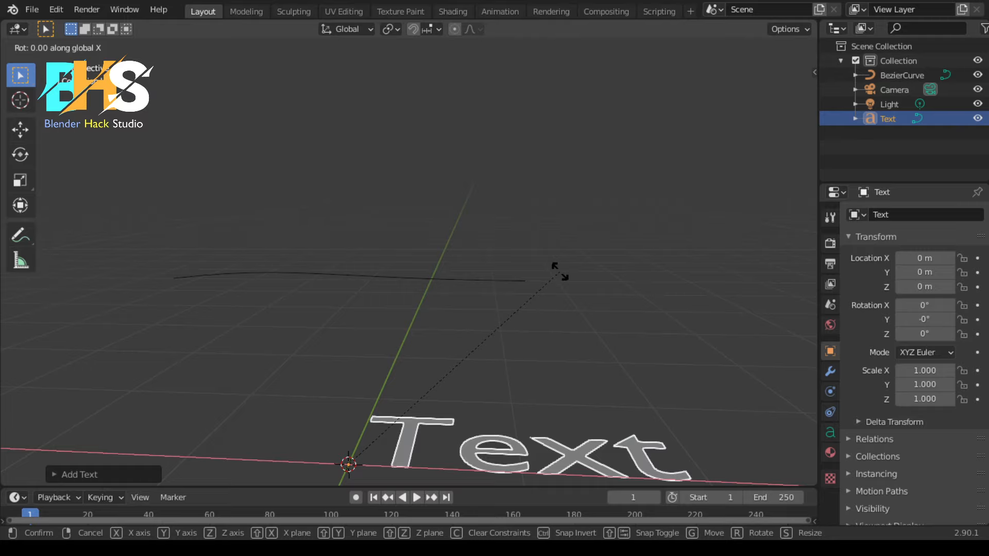
pyautogui.press('r')
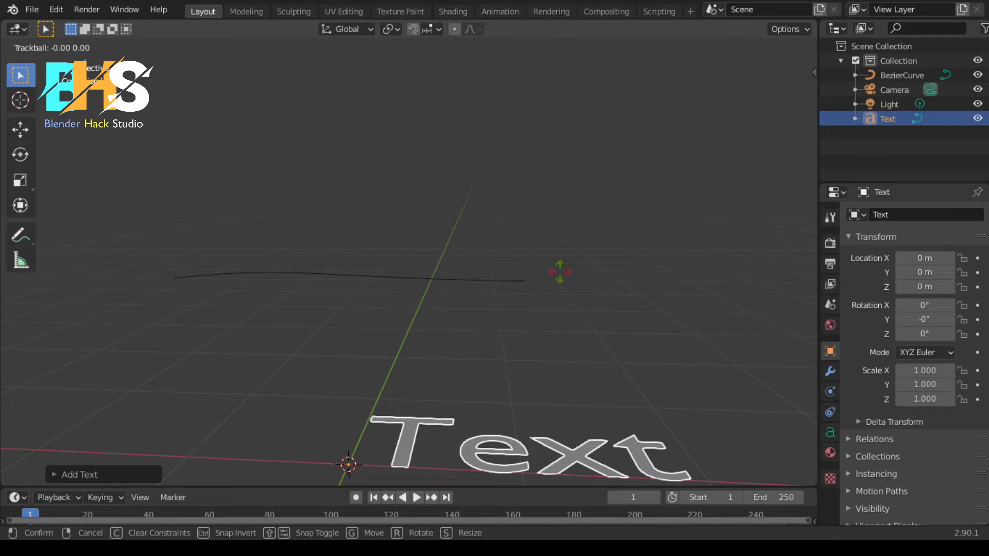
pyautogui.write('90')
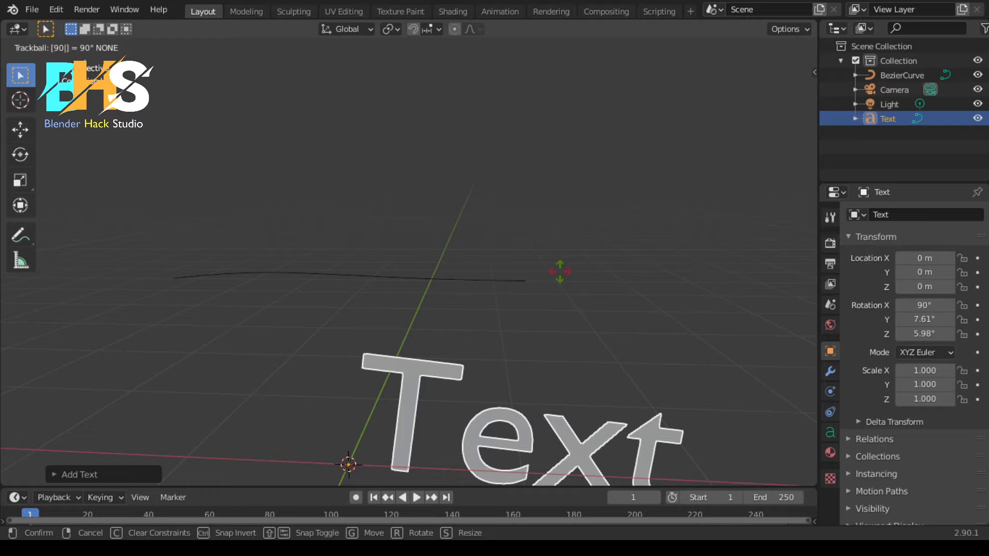
pyautogui.press('Return')
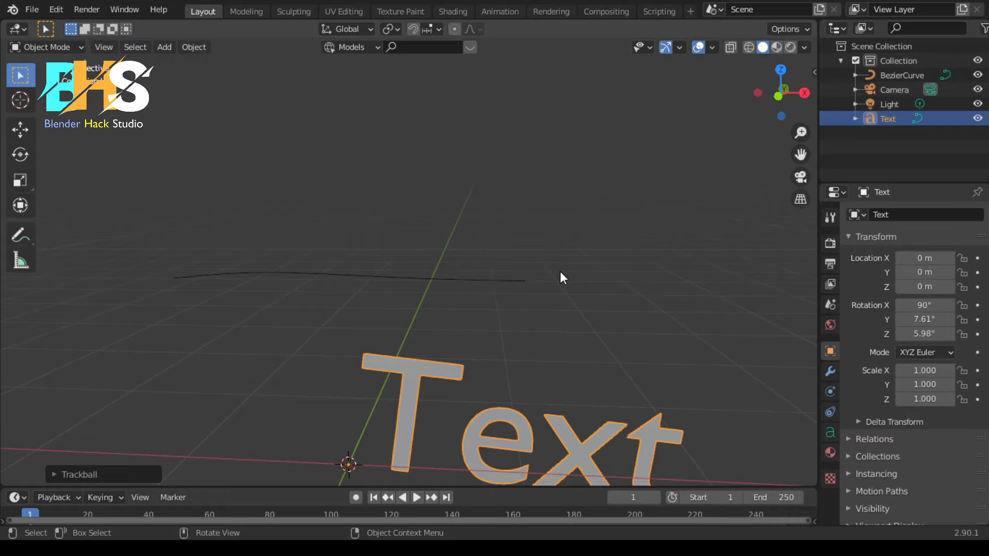
# Step: Rotate the text object by 90° about the global Z axis and by 90° about the global Y axis
pyautogui.write('rz')
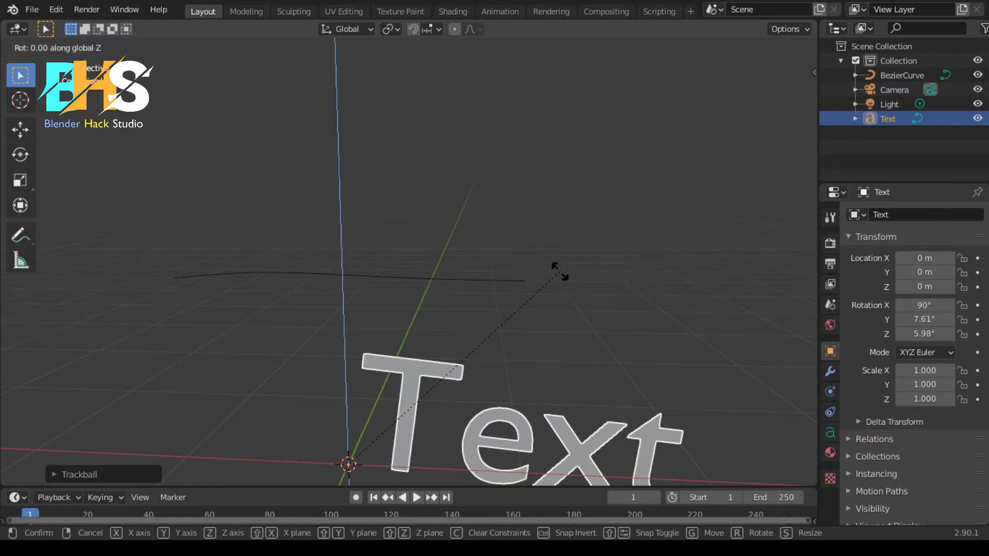
pyautogui.write('90')
pyautogui.press('Return')
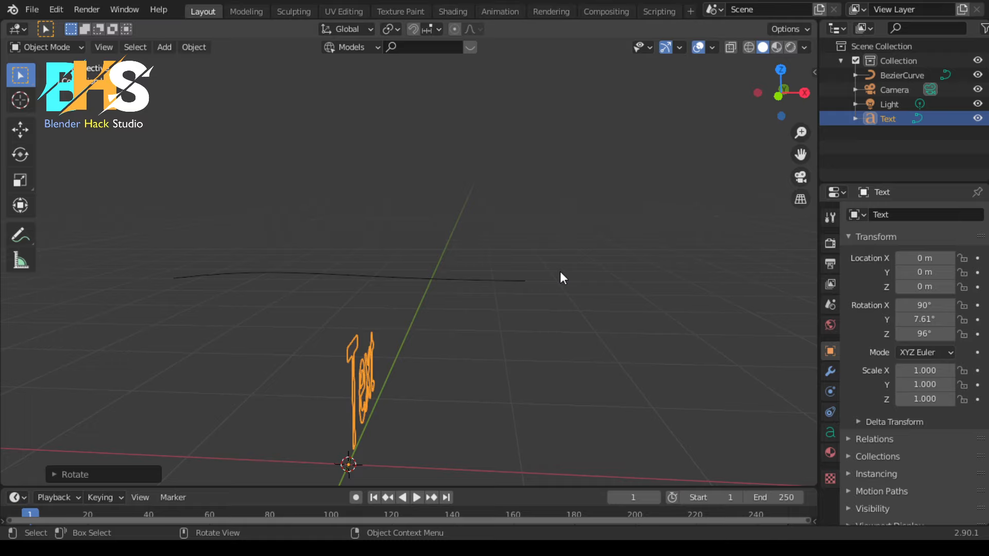
pyautogui.press('r')
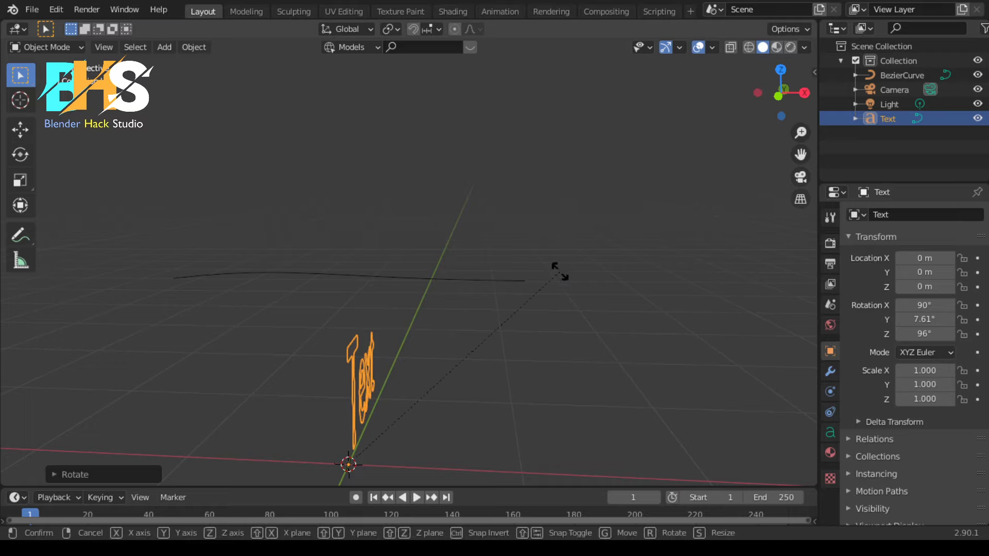
pyautogui.press('y')
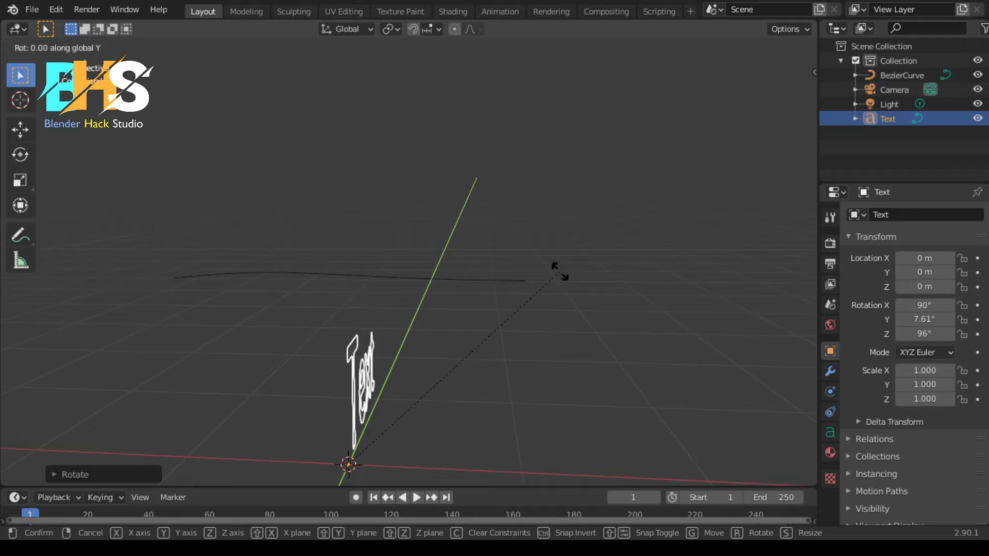
pyautogui.write('90')
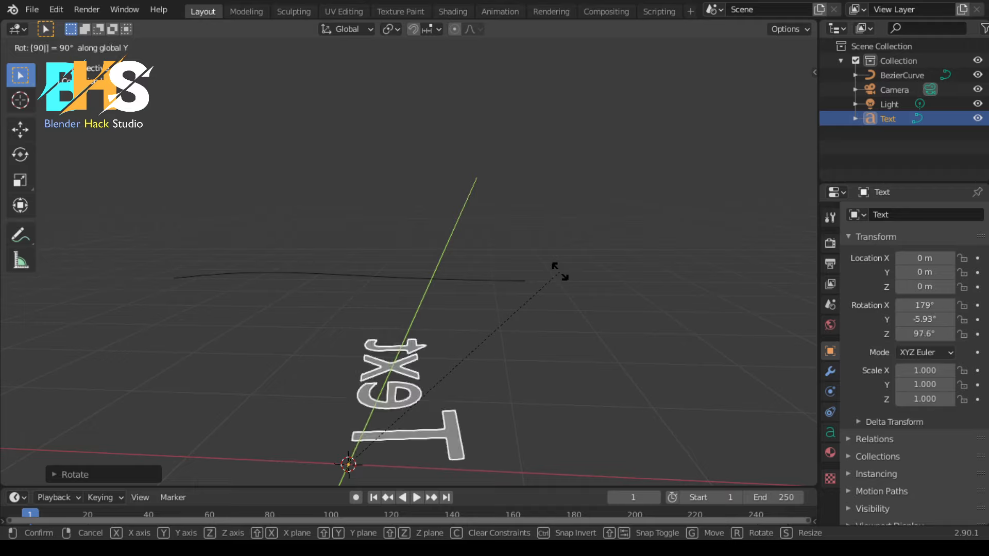
pyautogui.press('Return')
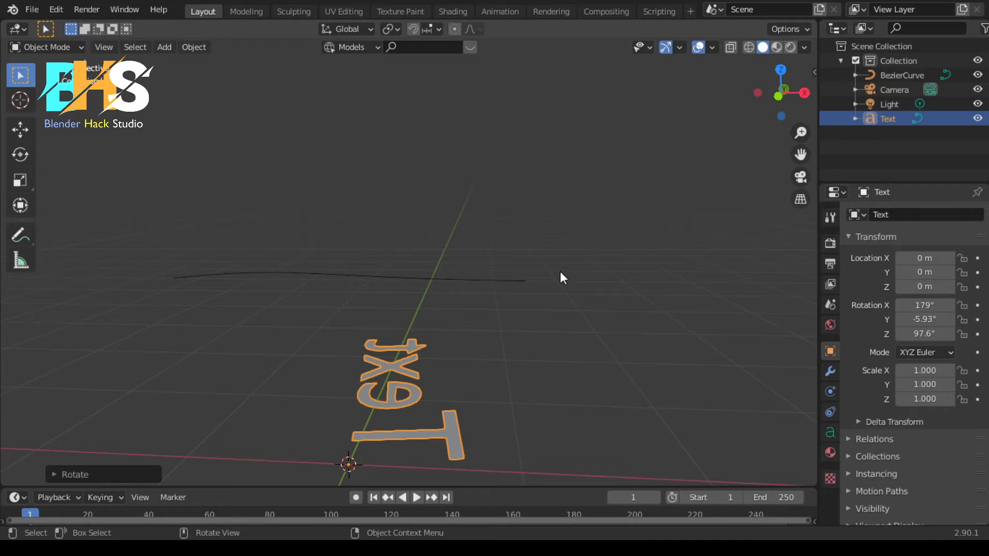
# Step: Move the text object freely to about X 0.08 m, Y 0.23 m, Z 1.48 m and deselect it
pyautogui.press('g')
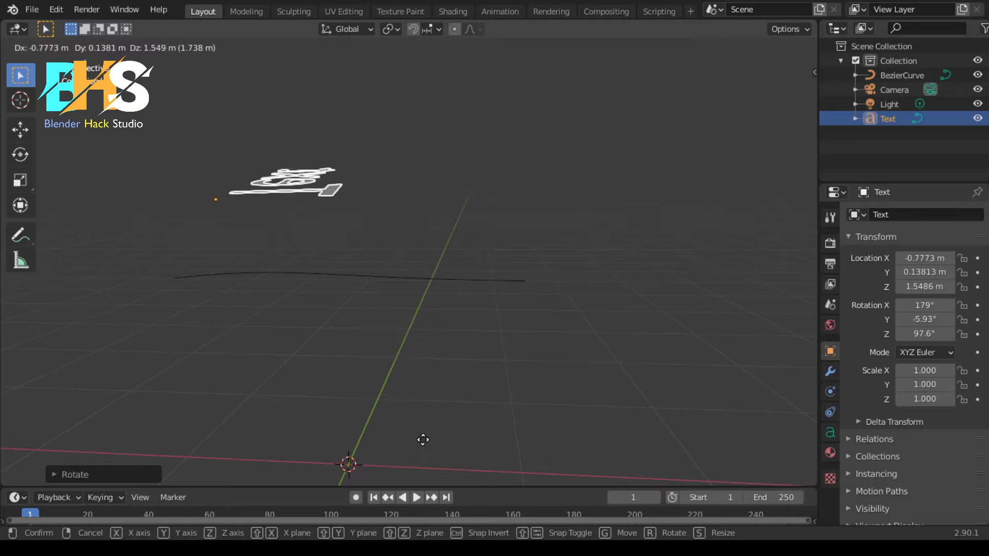
pyautogui.click(576, 462)
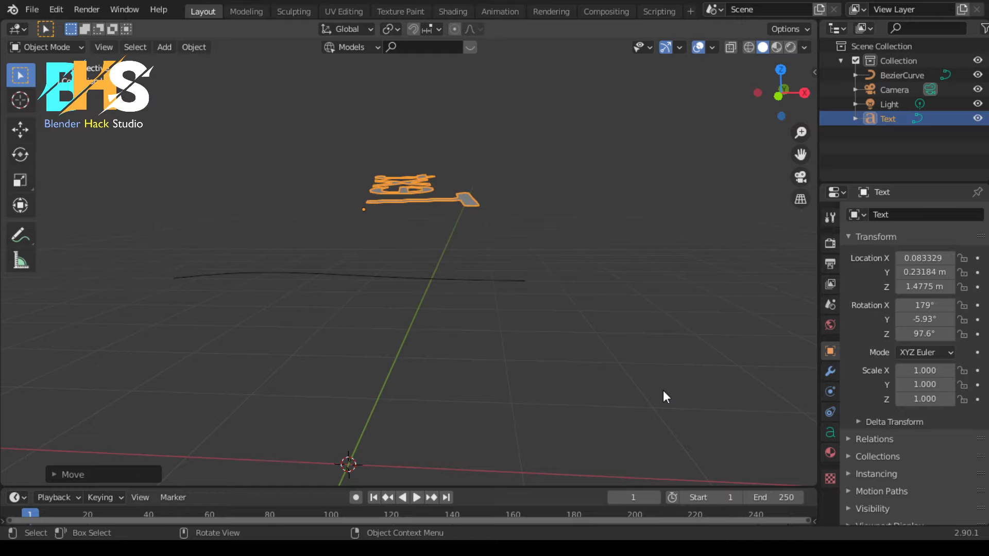
pyautogui.press('x')
pyautogui.hotkey('alt', 'a')
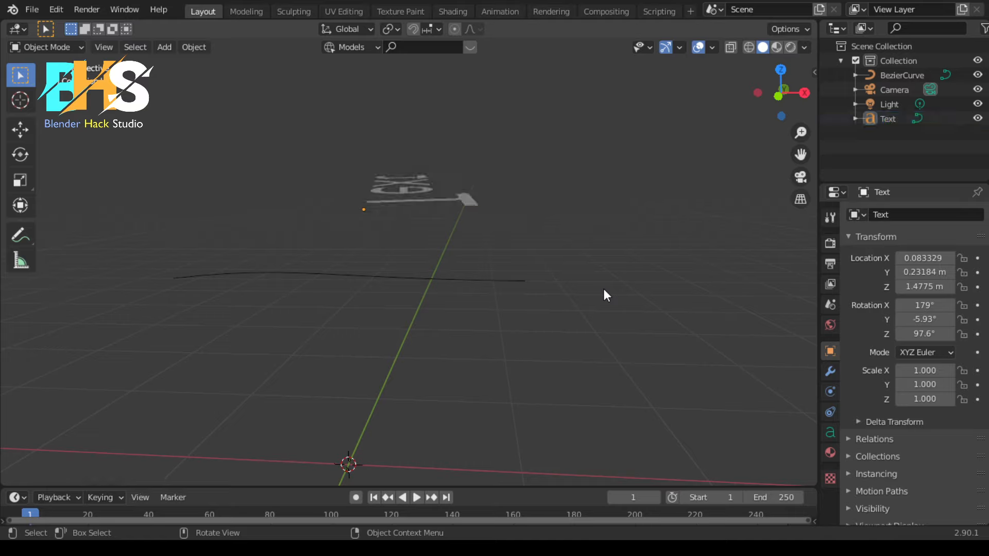
# Step: Move the text object along the X axis to about 0.86 m and along the Z axis to about 1.34 m
pyautogui.click(425, 197)
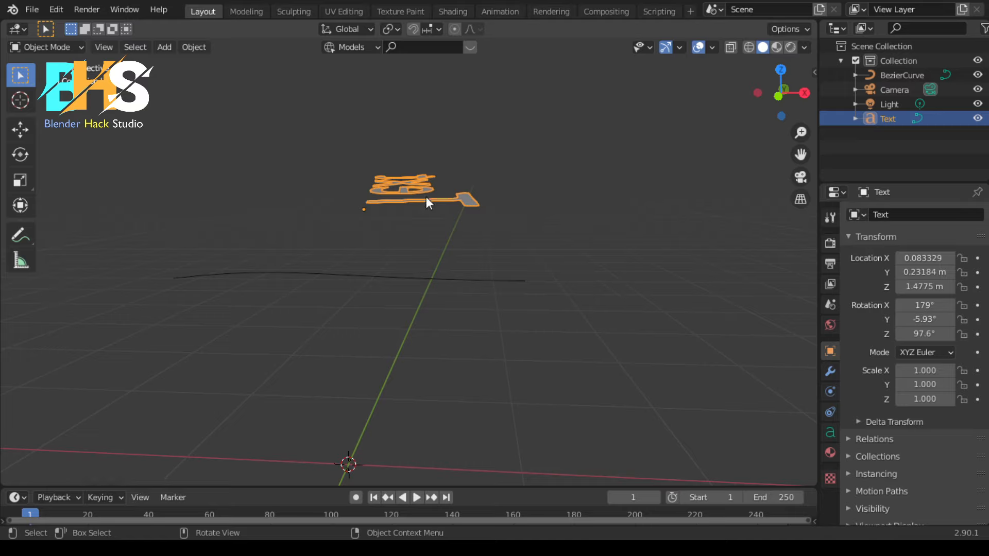
pyautogui.press('g')
pyautogui.press('x')
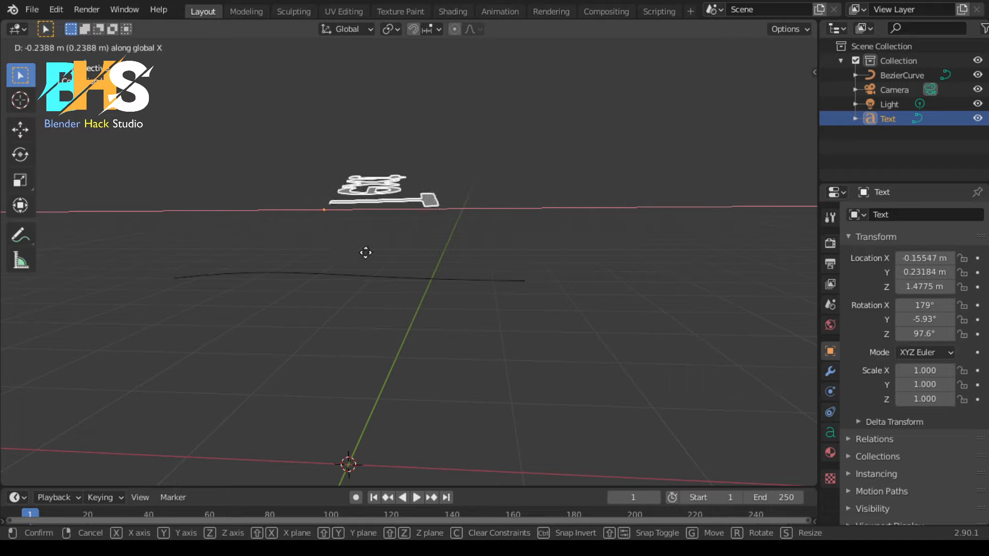
pyautogui.press('g')
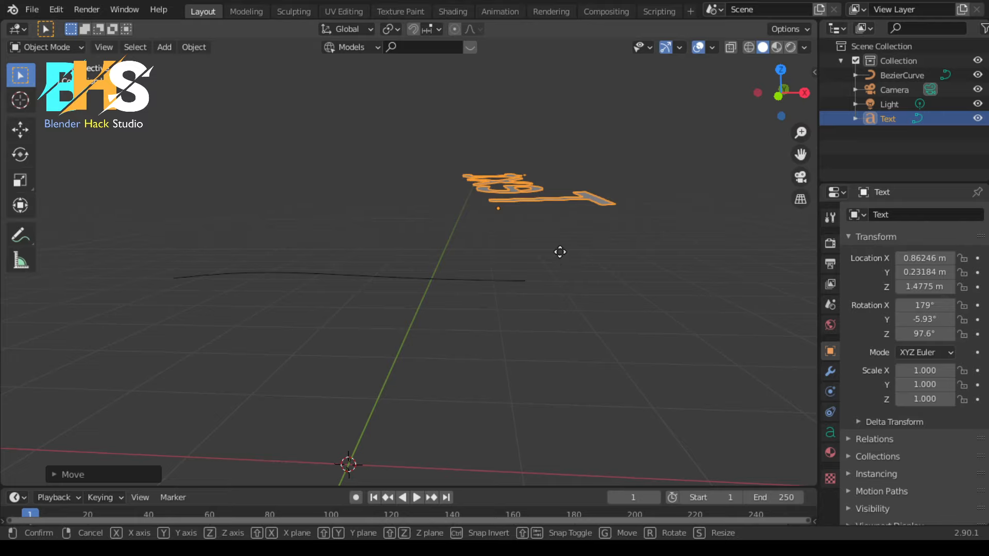
pyautogui.press('z')
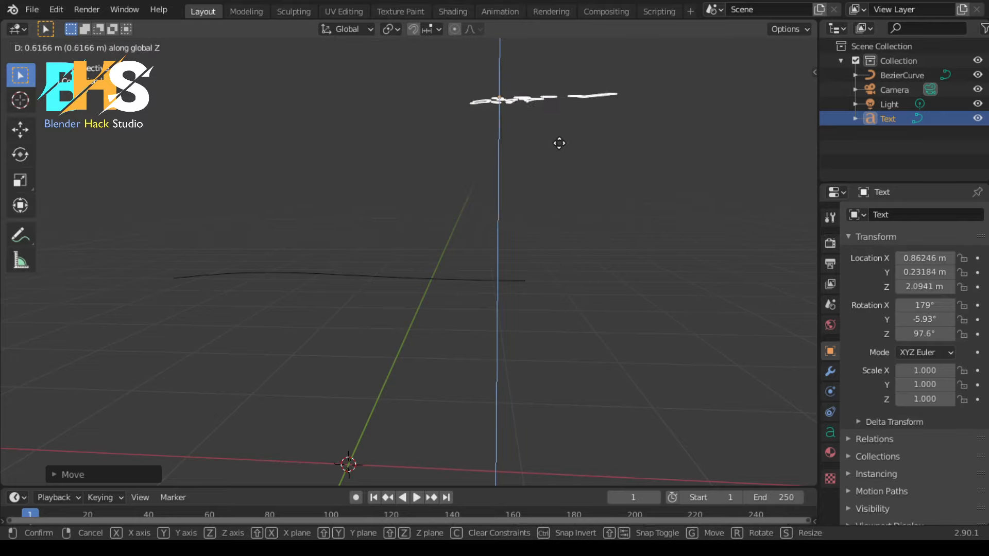
pyautogui.click(547, 276)
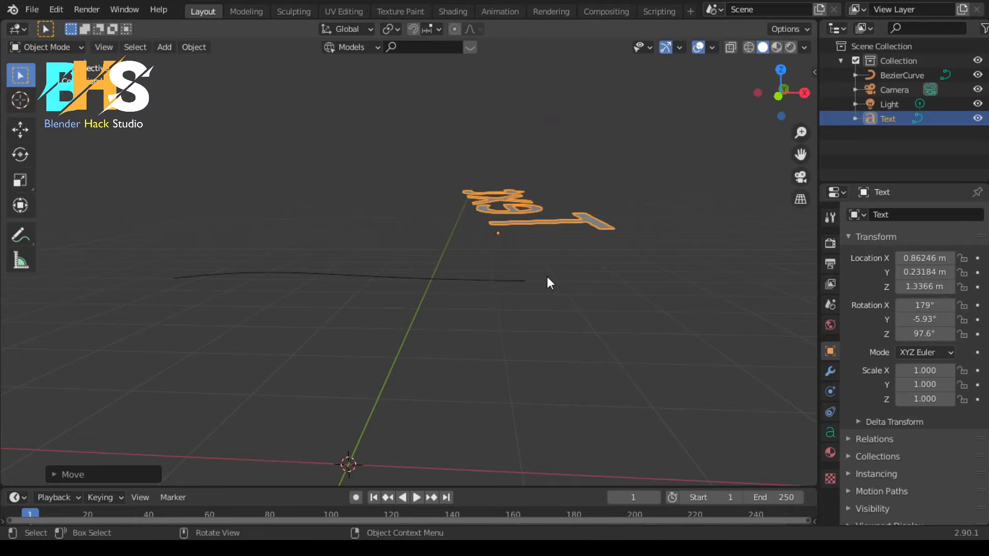
# Step: Move the text object along the Y axis to about -1.71 m
pyautogui.press('g')
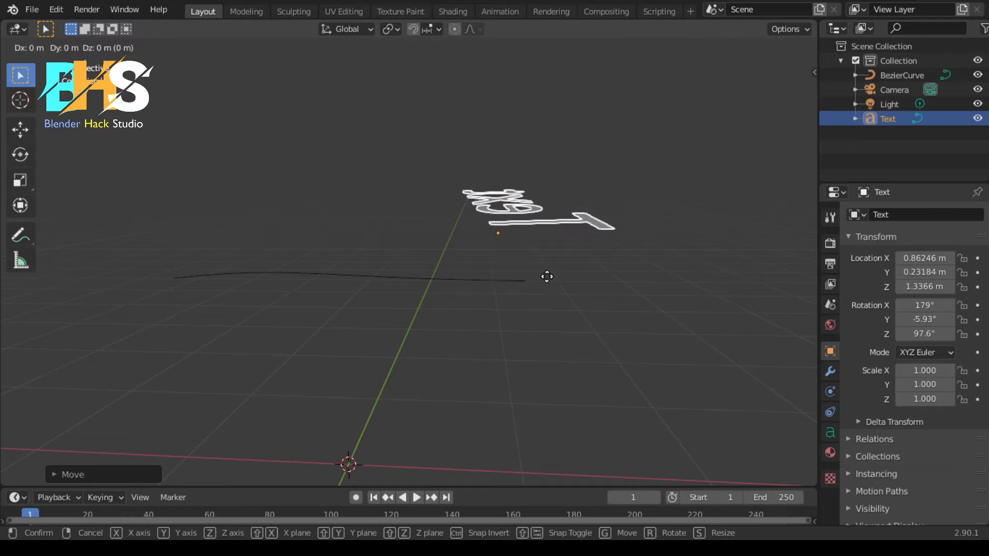
pyautogui.press('y')
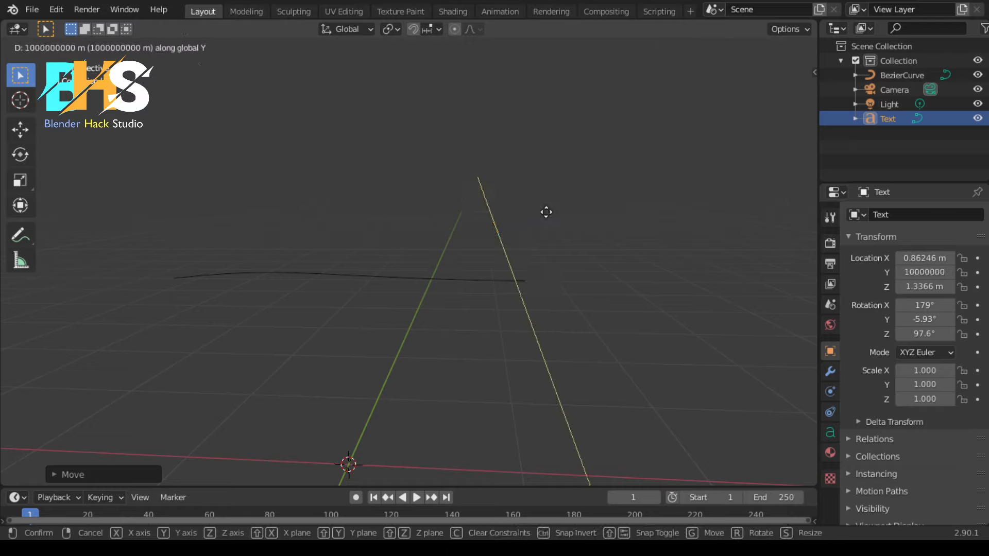
pyautogui.click(565, 362)
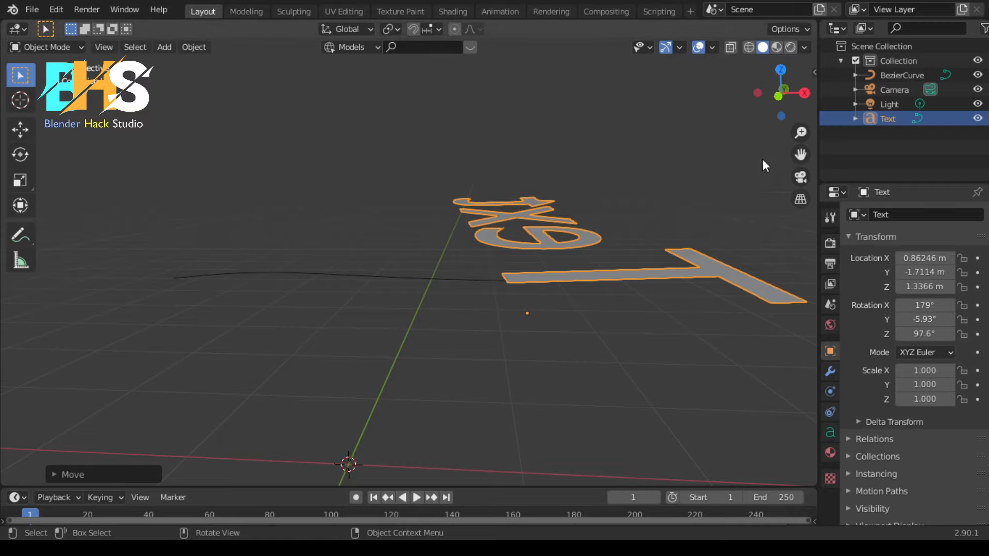
# Step: View the scene straight along the X axis, orbit around it and look through the camera
pyautogui.moveTo(805, 93)
pyautogui.mouseDown()
pyautogui.moveTo(713, 98)
pyautogui.moveTo(716, 82)
pyautogui.moveTo(745, 138)
pyautogui.moveTo(654, 95)
pyautogui.moveTo(624, 120)
pyautogui.moveTo(631, 138)
pyautogui.moveTo(661, 130)
pyautogui.moveTo(749, 142)
pyautogui.moveTo(790, 134)
pyautogui.moveTo(808, 93)
pyautogui.mouseUp()
pyautogui.click(807, 95)
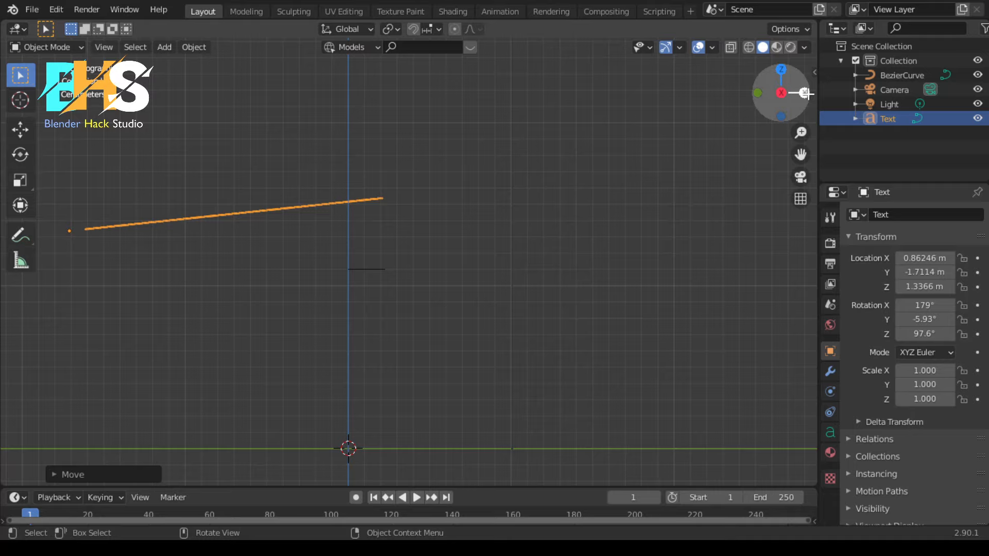
pyautogui.moveTo(806, 94); pyautogui.dragTo(808, 94)
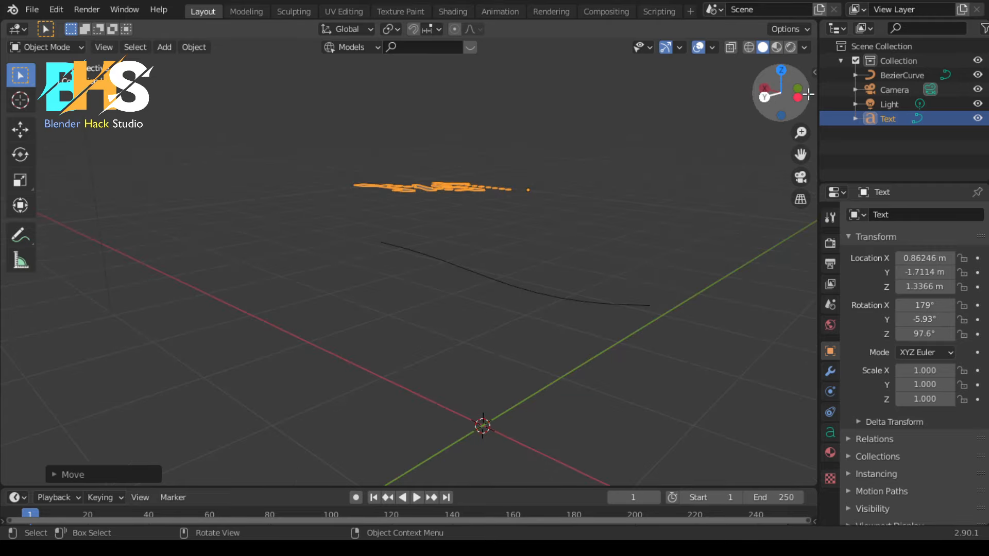
pyautogui.moveTo(807, 94); pyautogui.dragTo(798, 98)
pyautogui.press('KP_0')
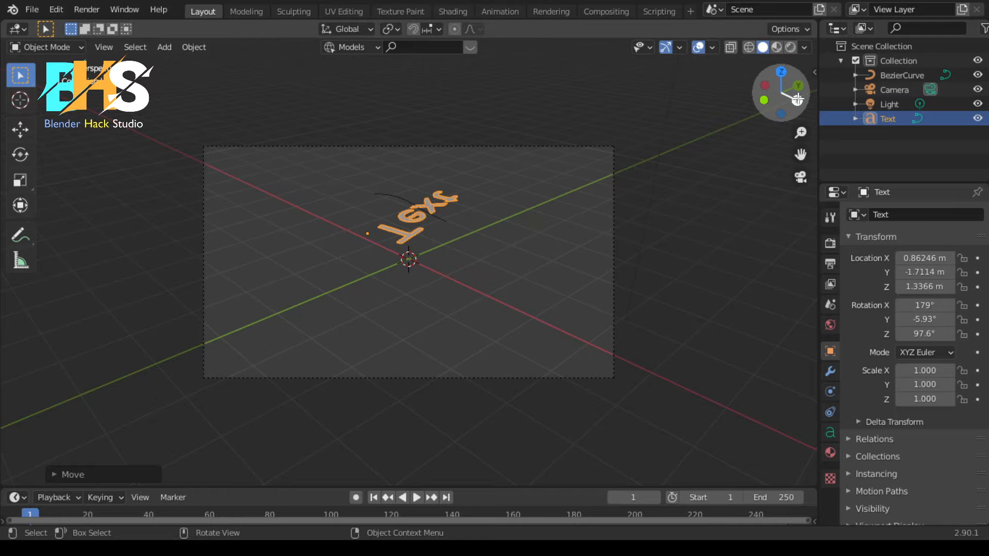
# Step: Move the camera to about X 5.69 m, Y -8.39 m, Z 5.38 m while looking through it
pyautogui.click(614, 236)
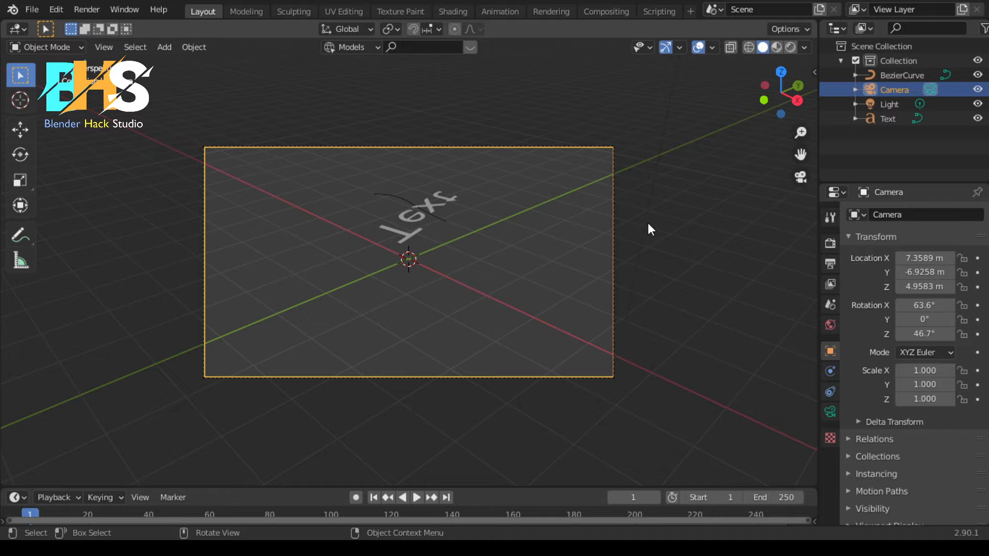
pyautogui.press('g')
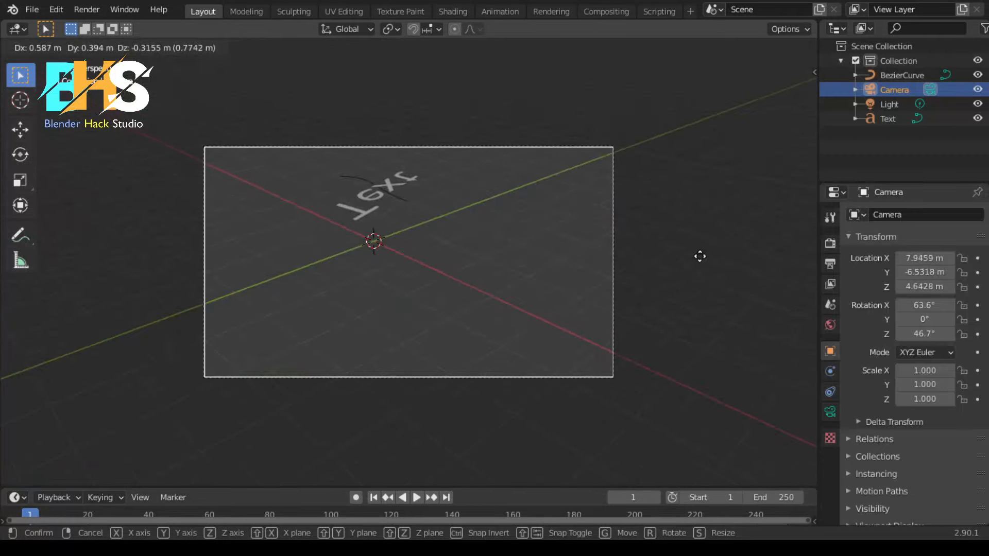
pyautogui.click(439, 177)
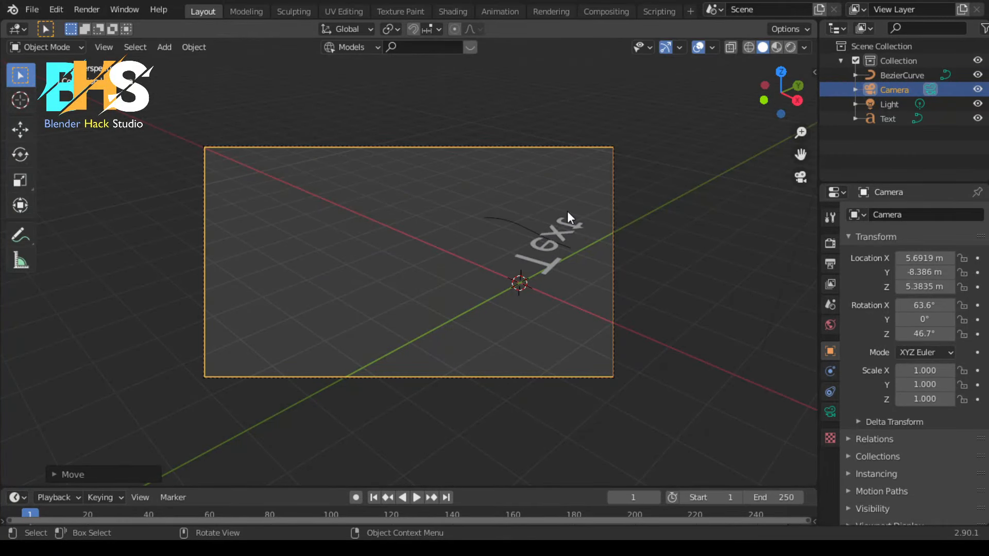
# Step: Rotate the camera to about X 63.5°, Y -4.88°, Z 49.1° and leave the camera view
pyautogui.press('r')
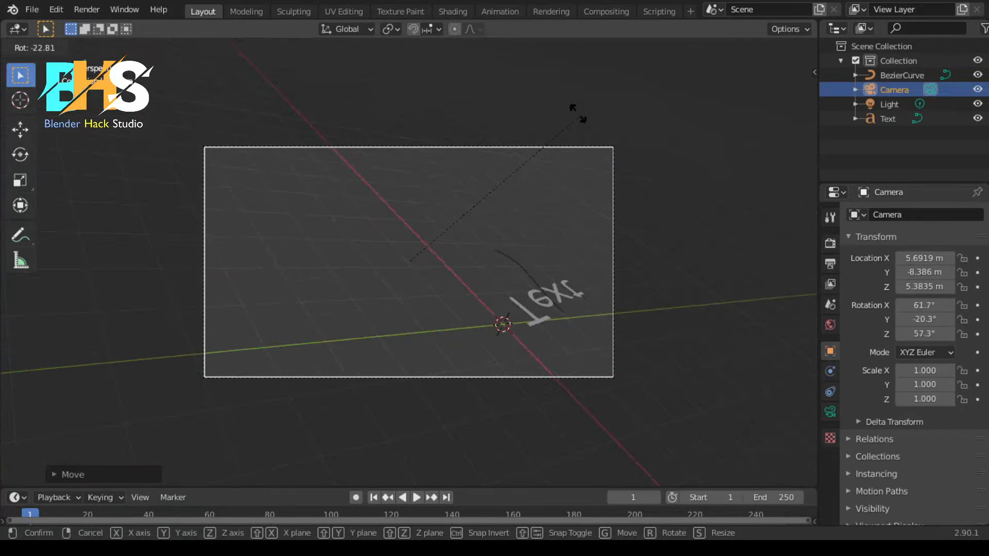
pyautogui.click(599, 181)
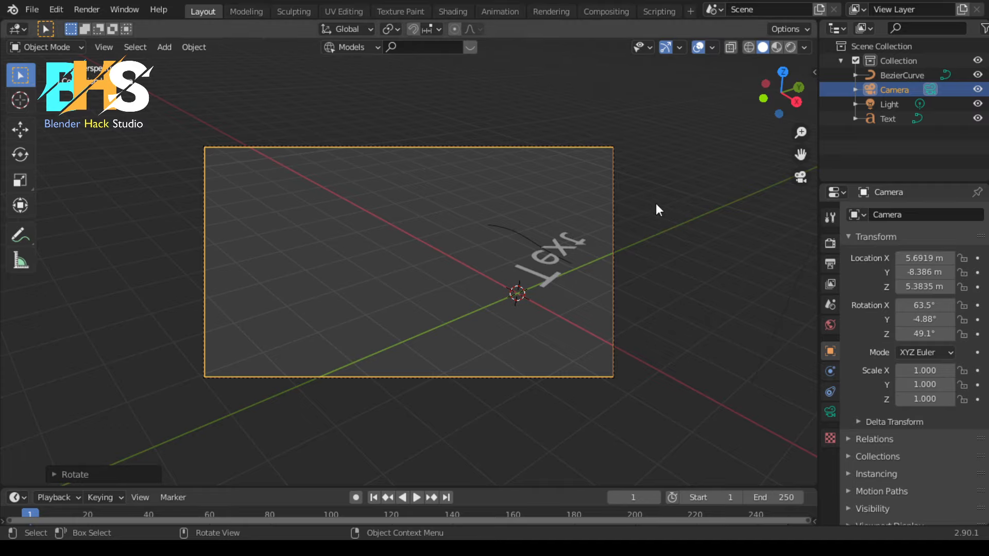
pyautogui.press('KP_0')
pyautogui.scroll(-1, 546, 258)
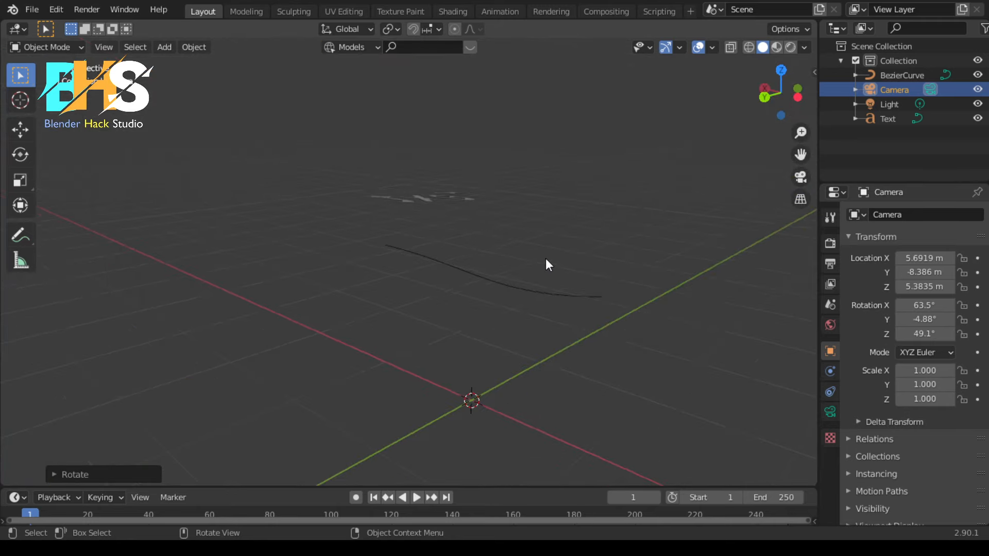
# Step: Look at the Modeling and Sculpting workspaces, selecting the text object and examining it there
pyautogui.click(239, 11)
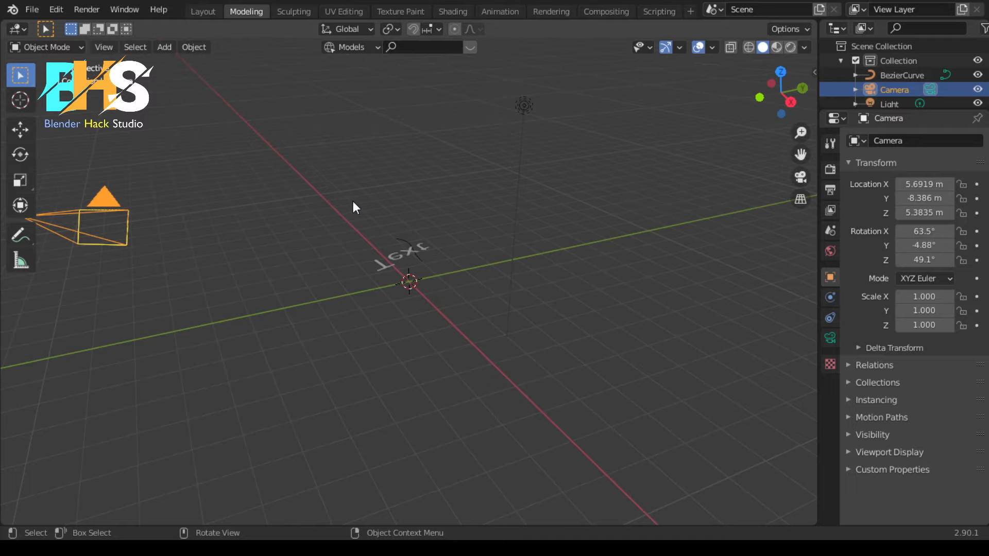
pyautogui.click(391, 255)
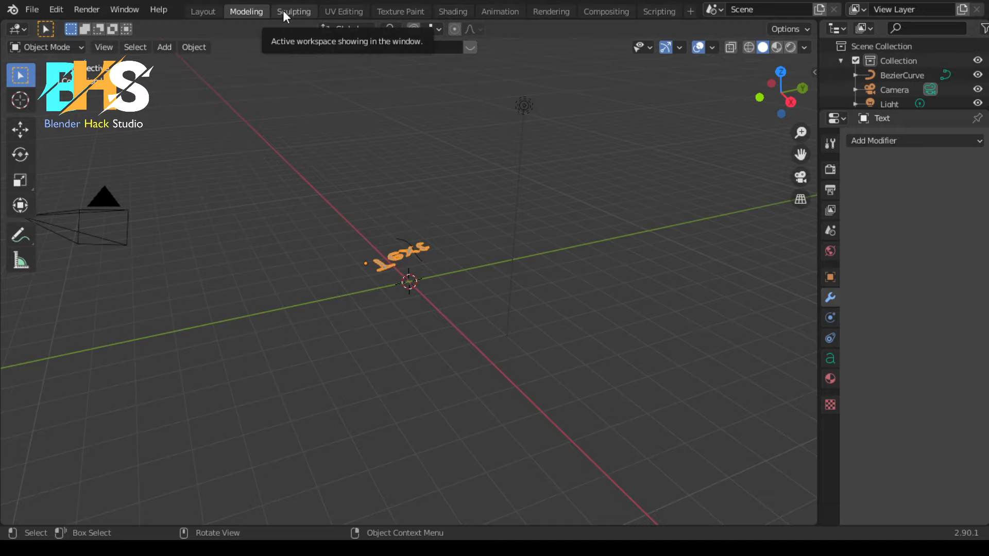
pyautogui.click(299, 12)
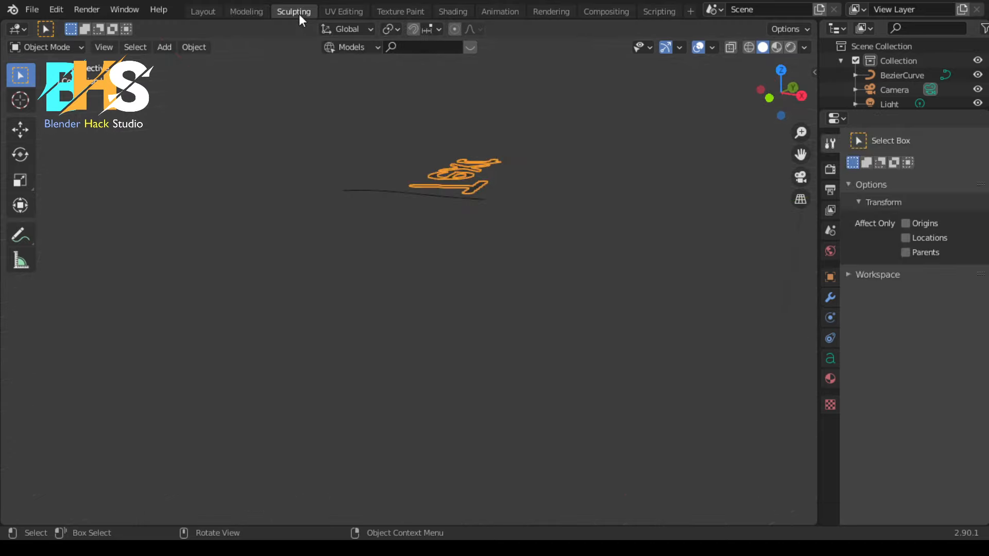
pyautogui.scroll(1, 503, 230)
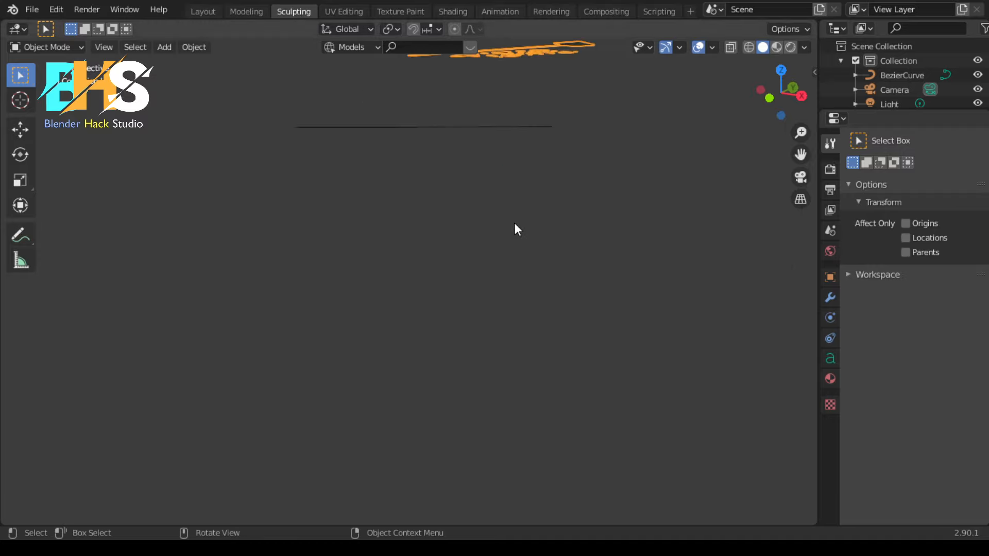
pyautogui.moveTo(801, 160); pyautogui.dragTo(801, 412)
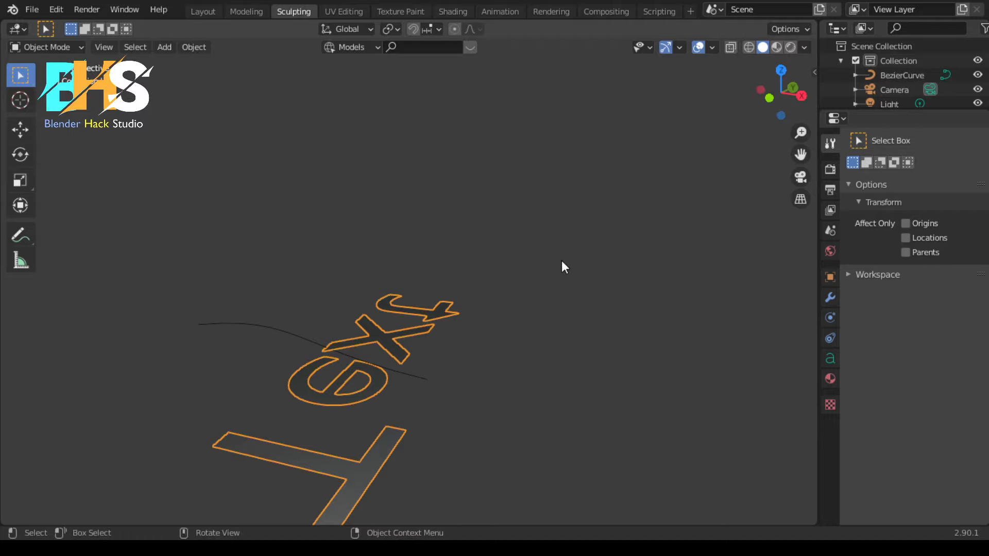
# Step: Look through the UV Editing, Texture Paint and Animation workspaces
pyautogui.click(339, 14)
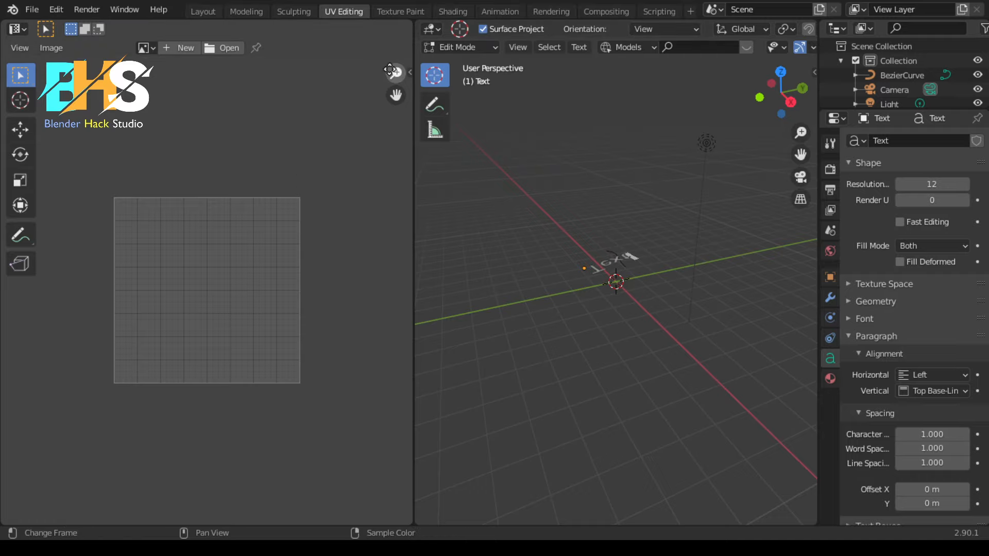
pyautogui.scroll(2, 181, 225)
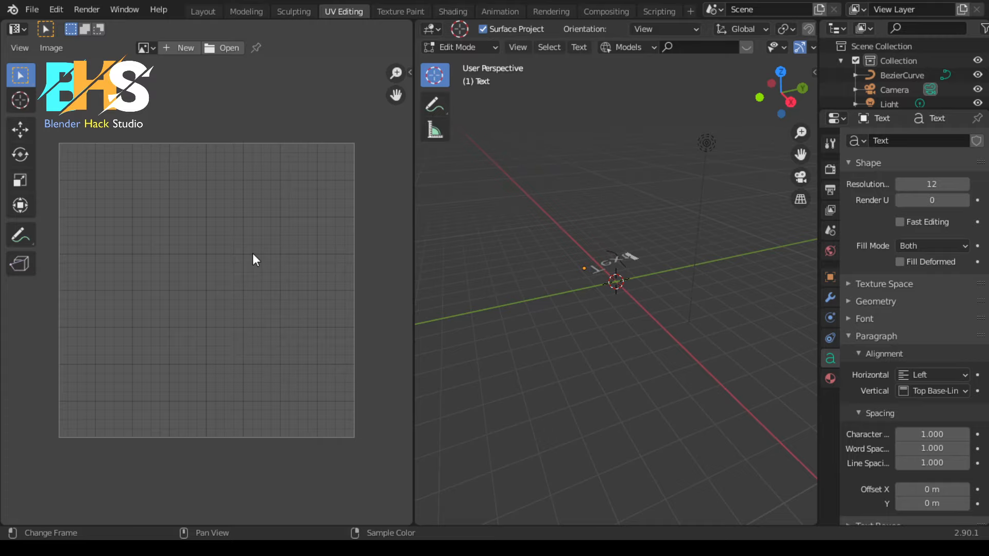
pyautogui.click(382, 12)
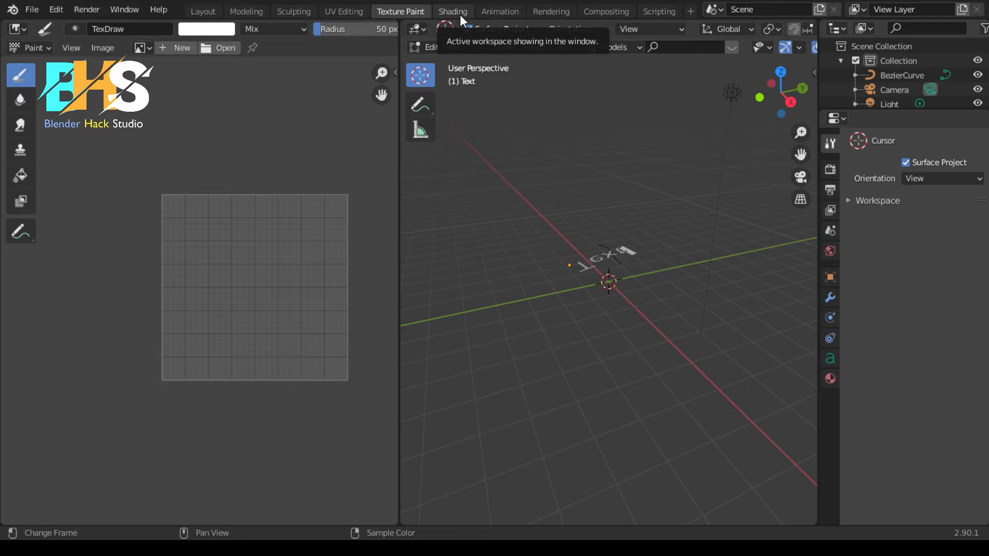
pyautogui.click(497, 12)
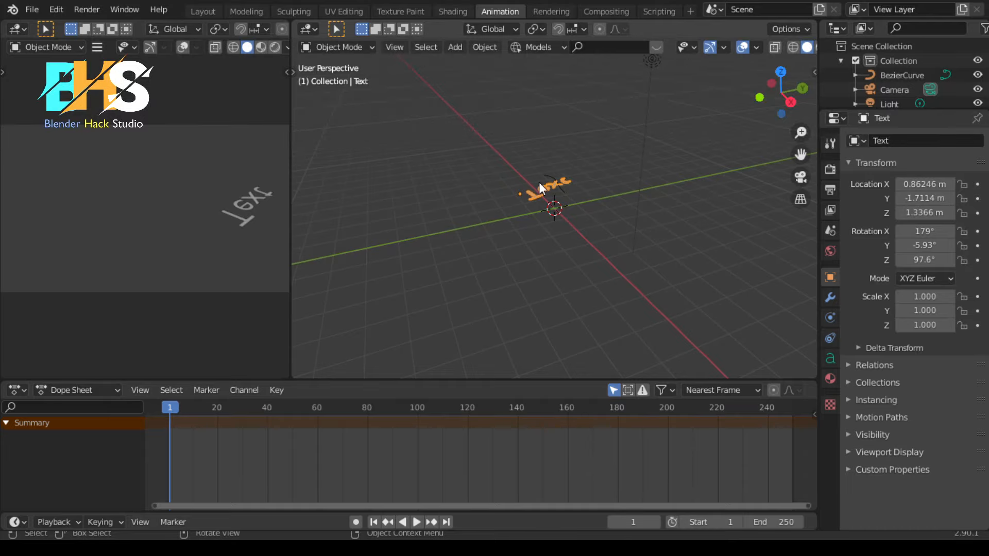
# Step: Enlarge the Dope Sheet area and look through the available render engines, keeping Eevee
pyautogui.moveTo(317, 380); pyautogui.dragTo(317, 280)
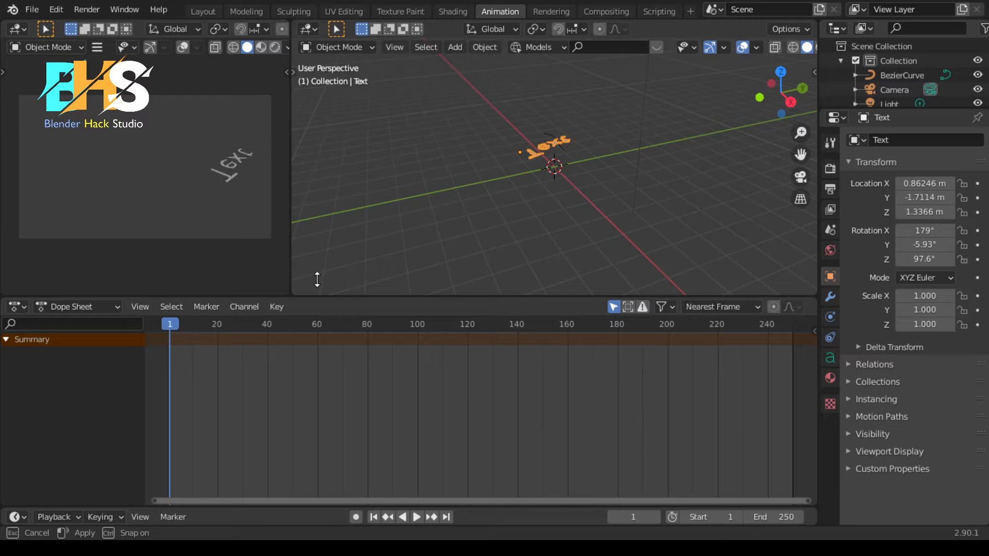
pyautogui.moveTo(317, 280); pyautogui.dragTo(319, 204)
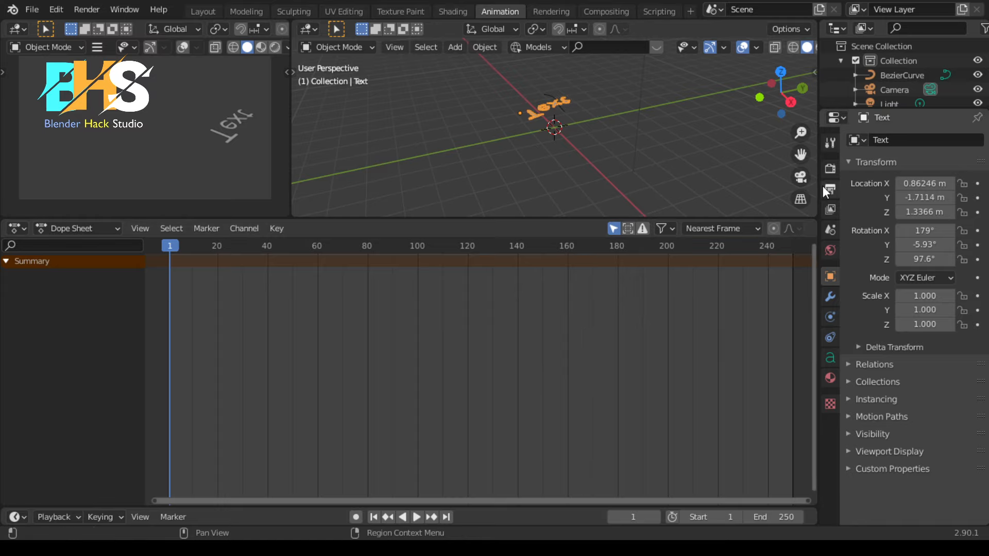
pyautogui.click(829, 173)
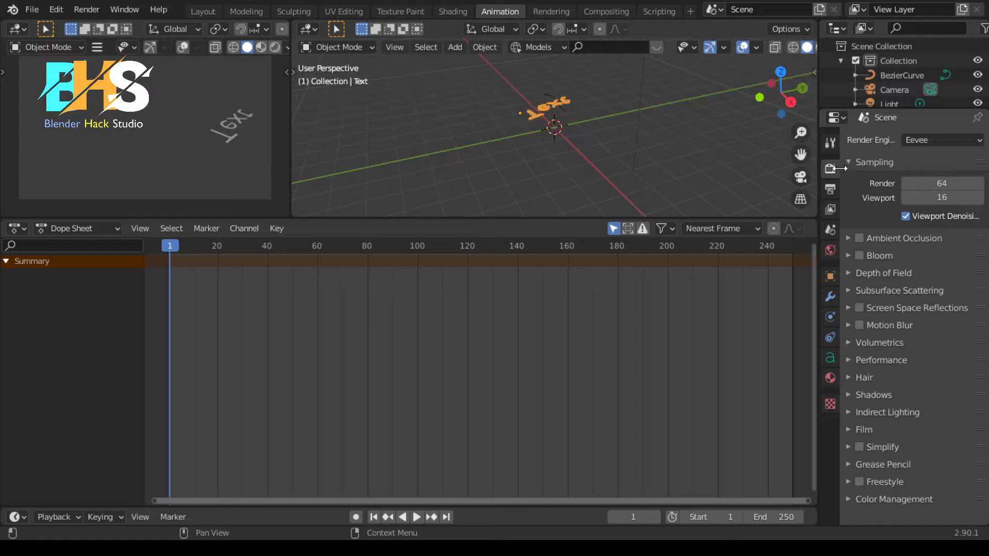
pyautogui.click(941, 143)
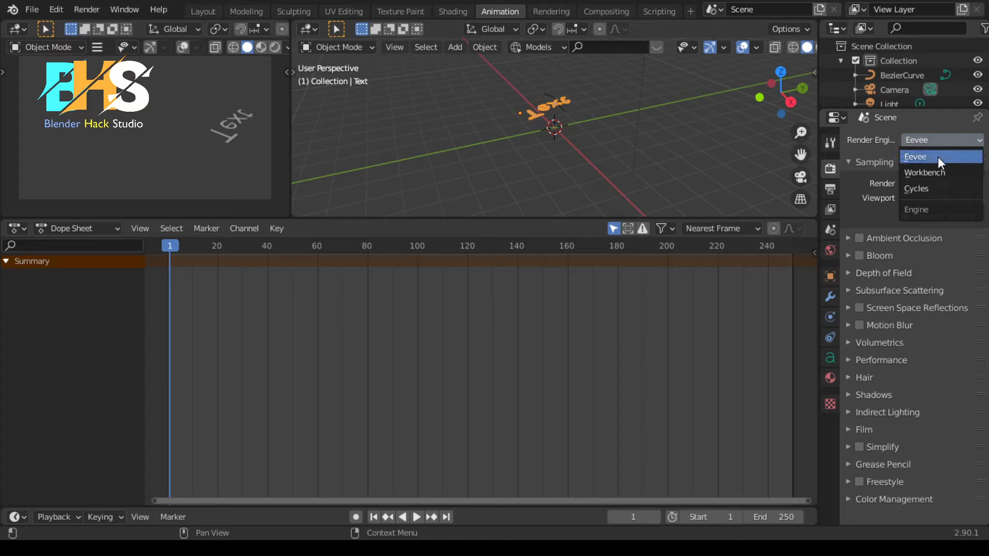
pyautogui.click(938, 157)
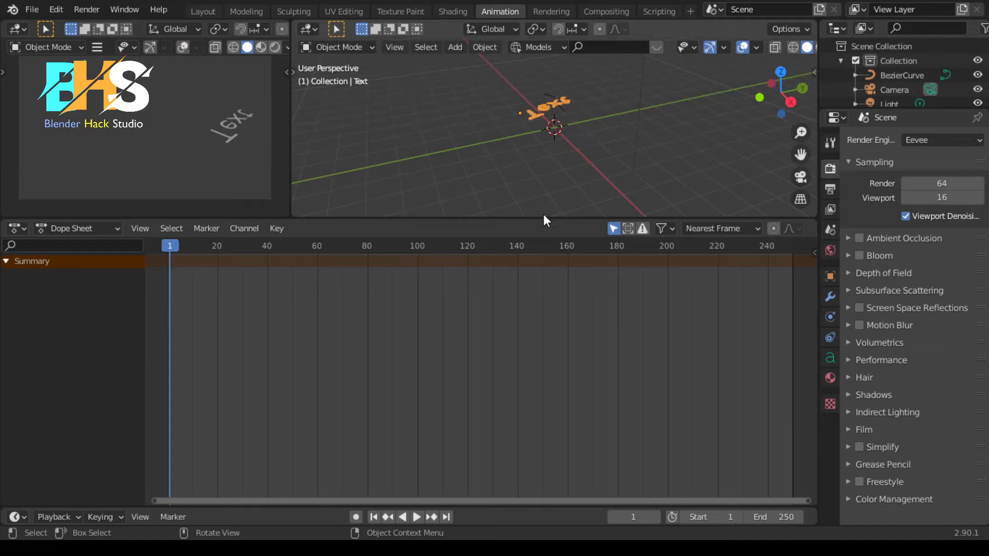
# Step: Give the 3D viewport more height over the Dope Sheet and look at the text object up close
pyautogui.moveTo(542, 219); pyautogui.dragTo(528, 365)
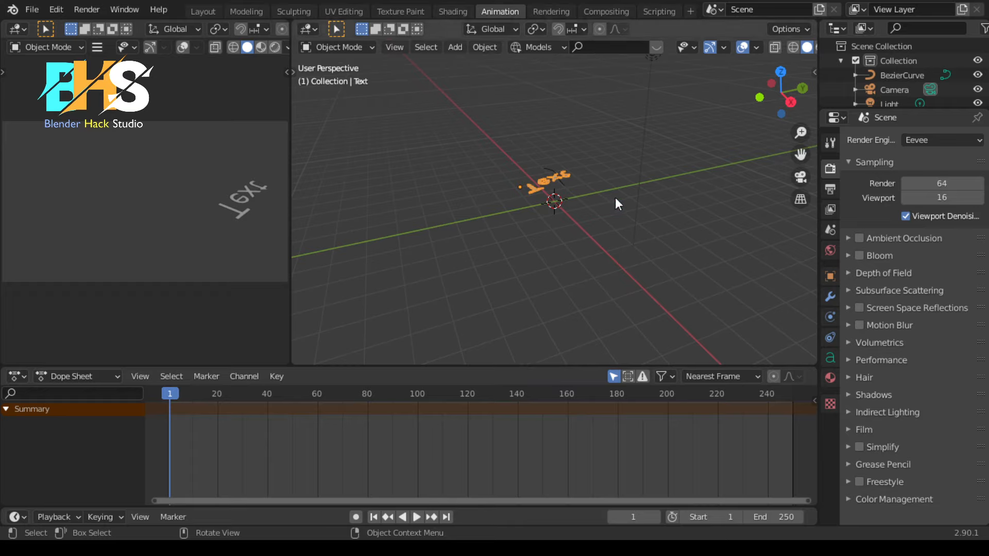
pyautogui.scroll(6, 616, 199)
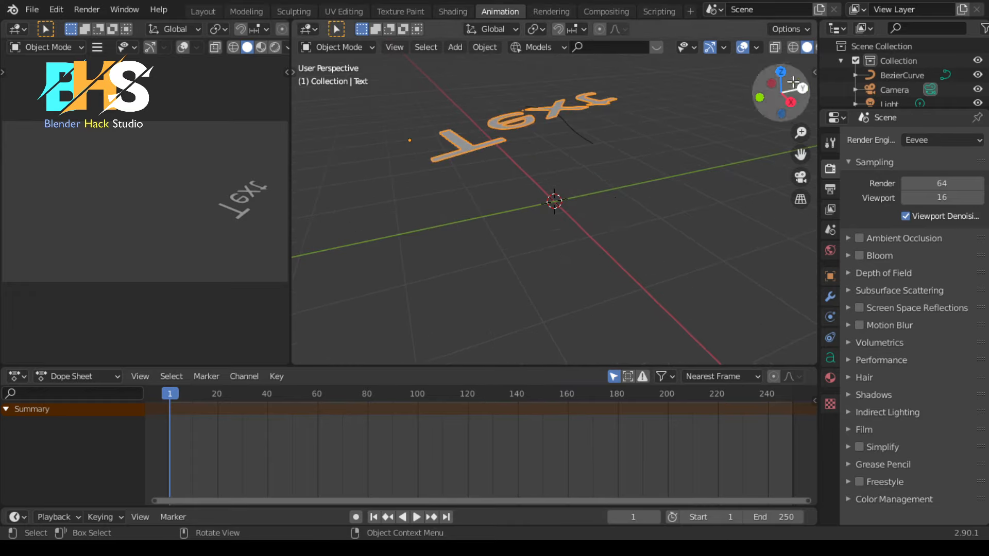
pyautogui.moveTo(800, 154); pyautogui.dragTo(786, 246)
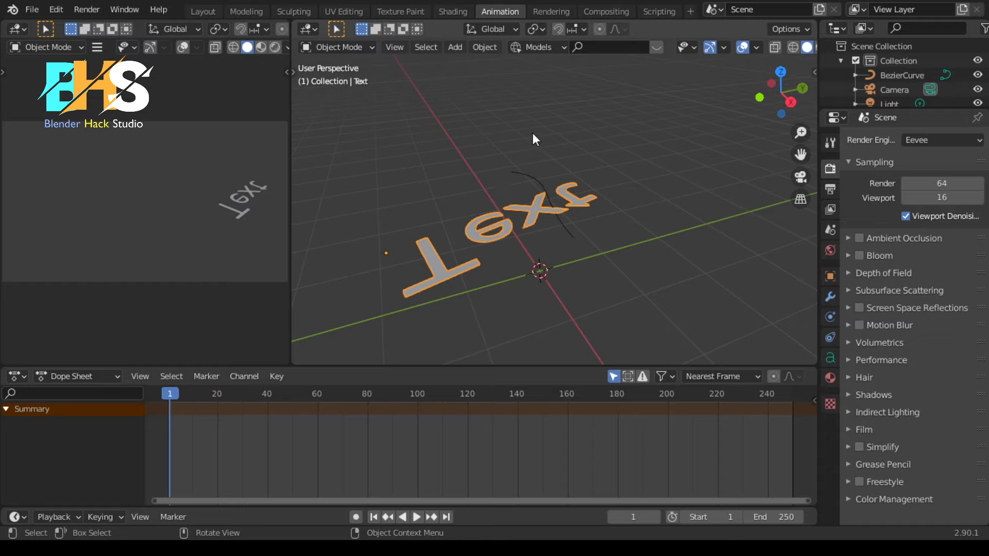
# Step: Go to the Layout workspace and examine the text object's mesh lines in Wireframe shading
pyautogui.click(203, 9)
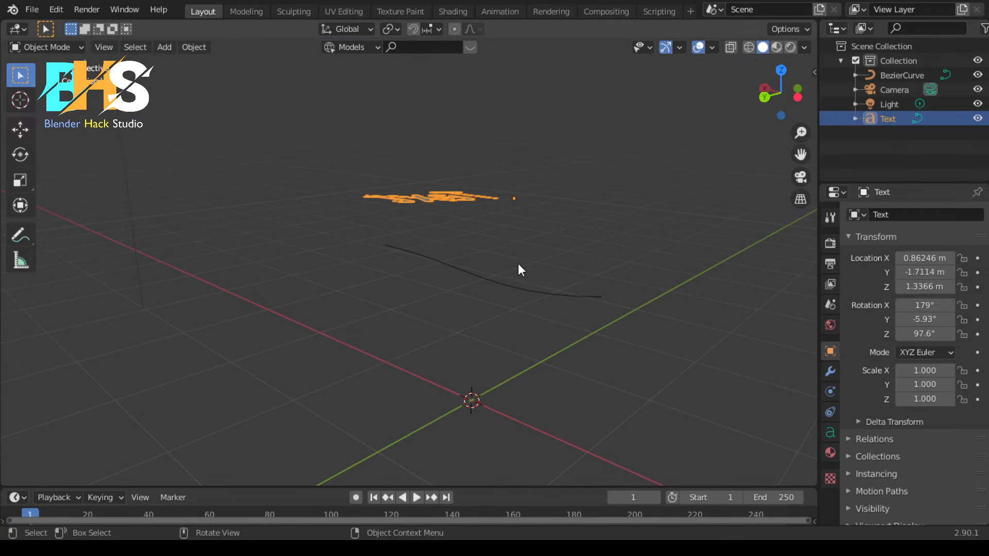
pyautogui.moveTo(775, 99); pyautogui.dragTo(770, 34)
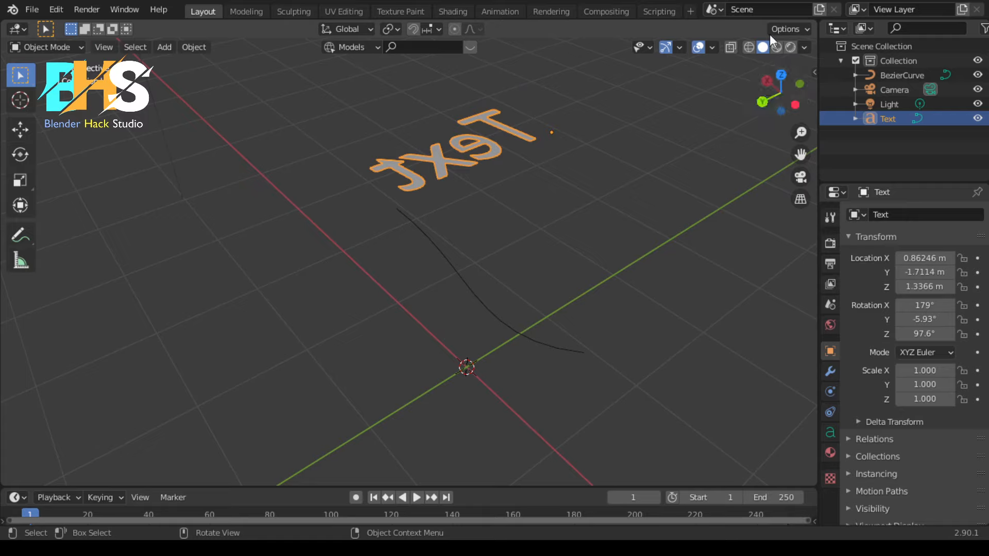
pyautogui.click(748, 49)
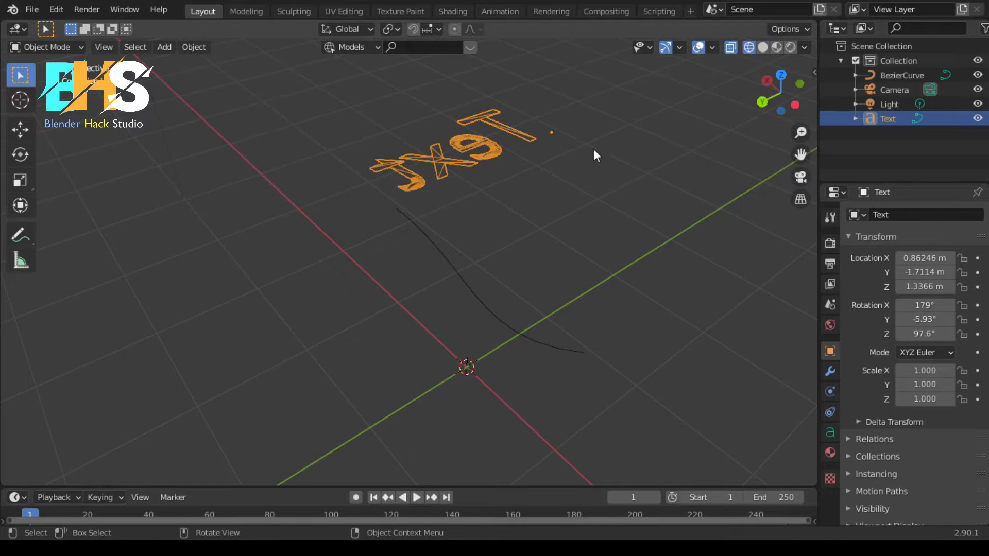
pyautogui.scroll(3, 481, 207)
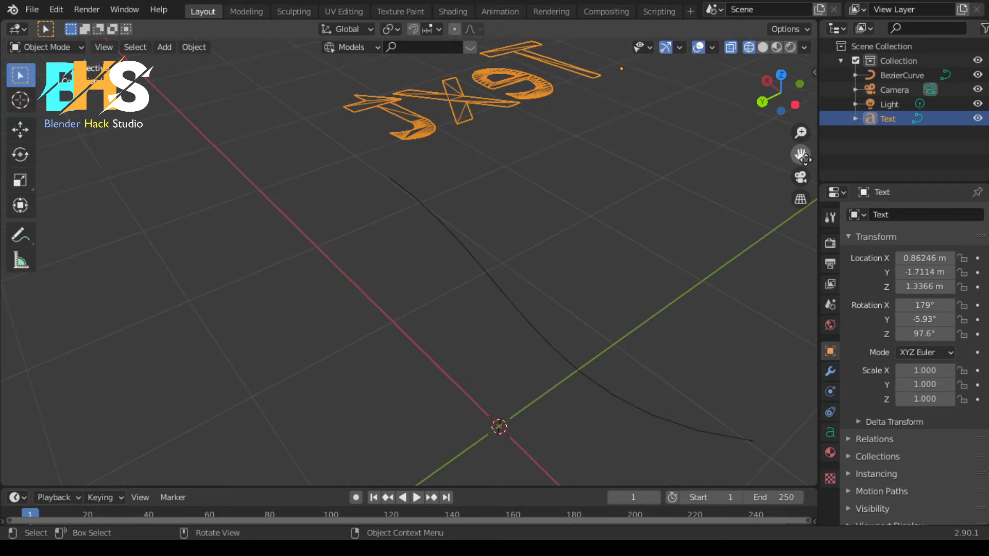
pyautogui.moveTo(801, 155); pyautogui.dragTo(519, 249)
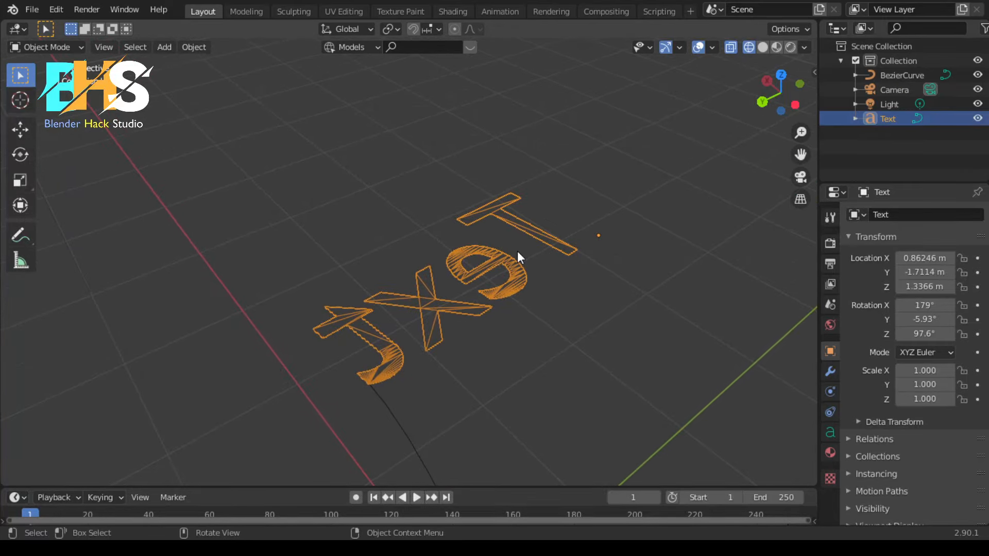
pyautogui.scroll(2, 517, 251)
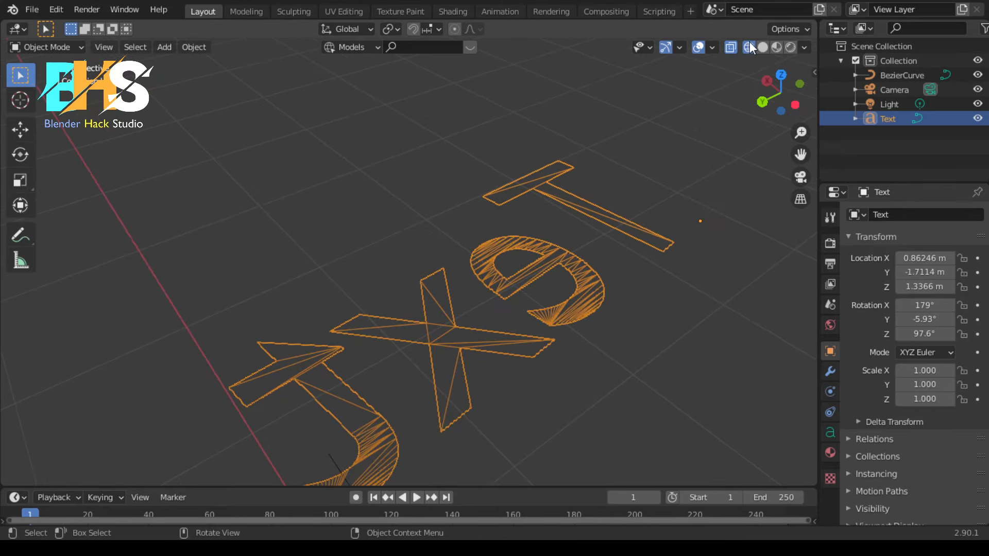
# Step: Set the viewport shading to Solid and look at the text object from another angle
pyautogui.click(762, 48)
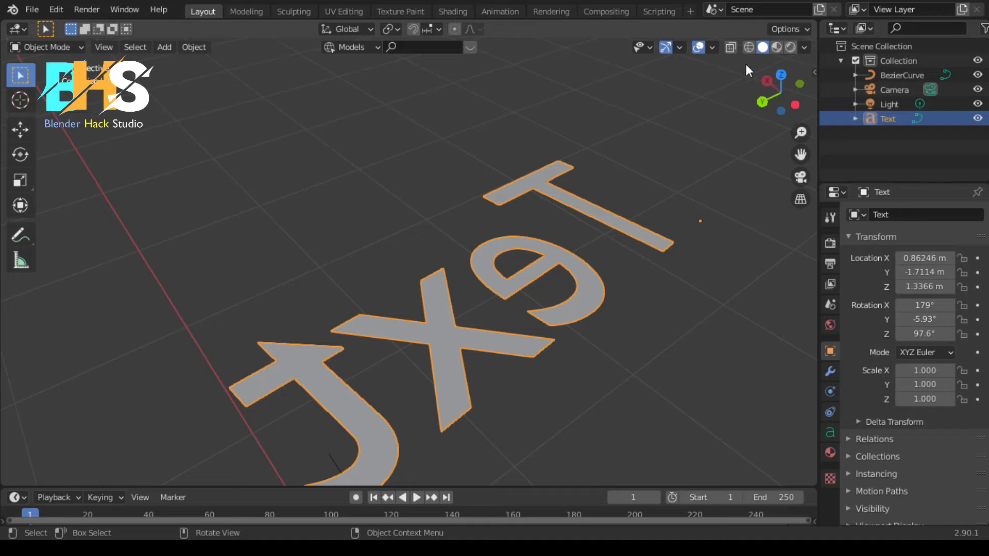
pyautogui.scroll(-4, 523, 277)
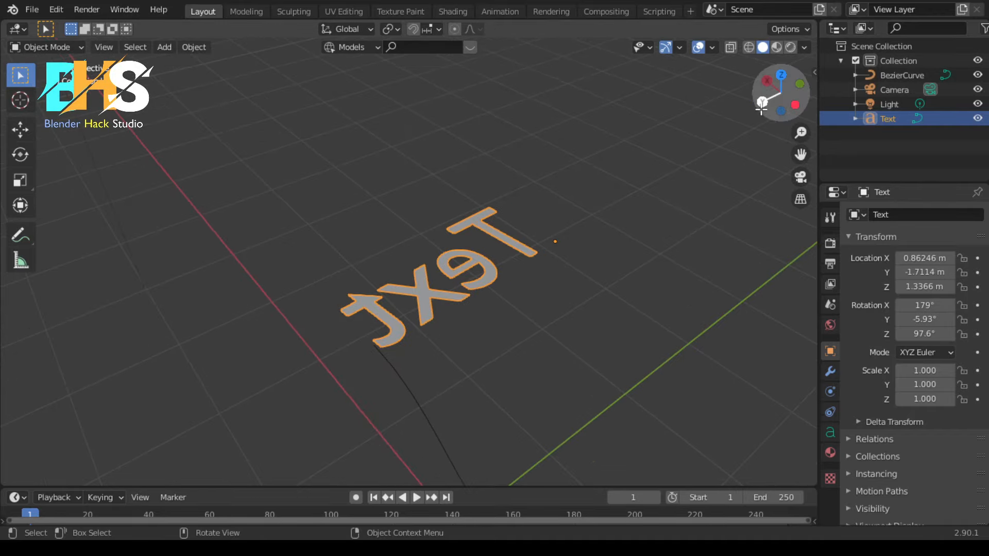
pyautogui.moveTo(761, 103); pyautogui.dragTo(737, 85)
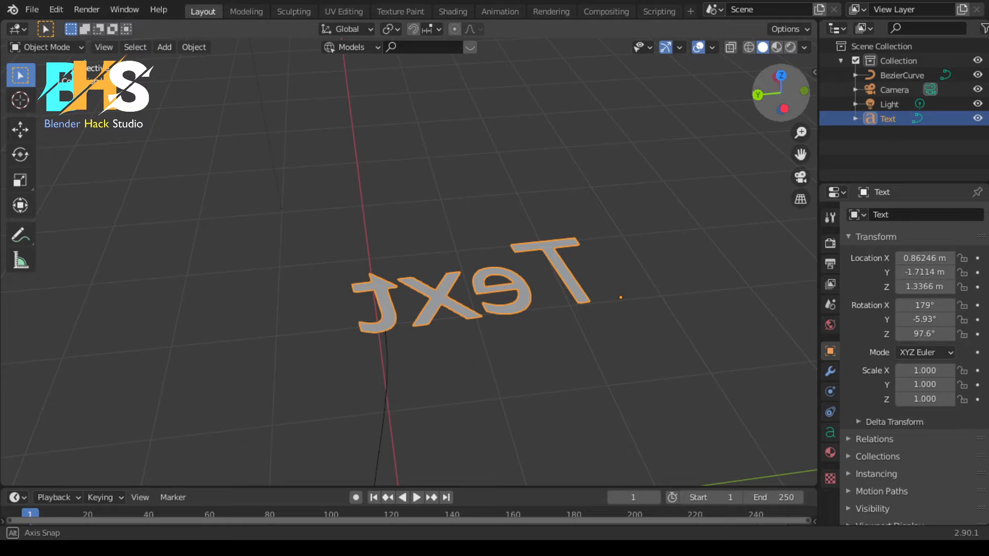
pyautogui.moveTo(737, 85); pyautogui.dragTo(742, 90)
# Step: Set the viewport to Material Preview shading, light it with the grassy field environment and view the text from a lower angle
pyautogui.click(776, 47)
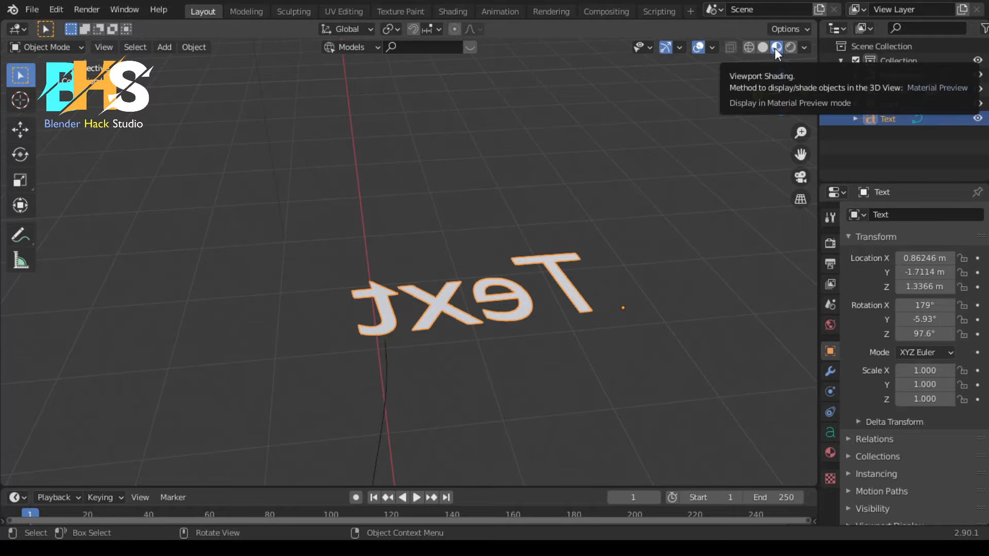
pyautogui.scroll(-5, 443, 308)
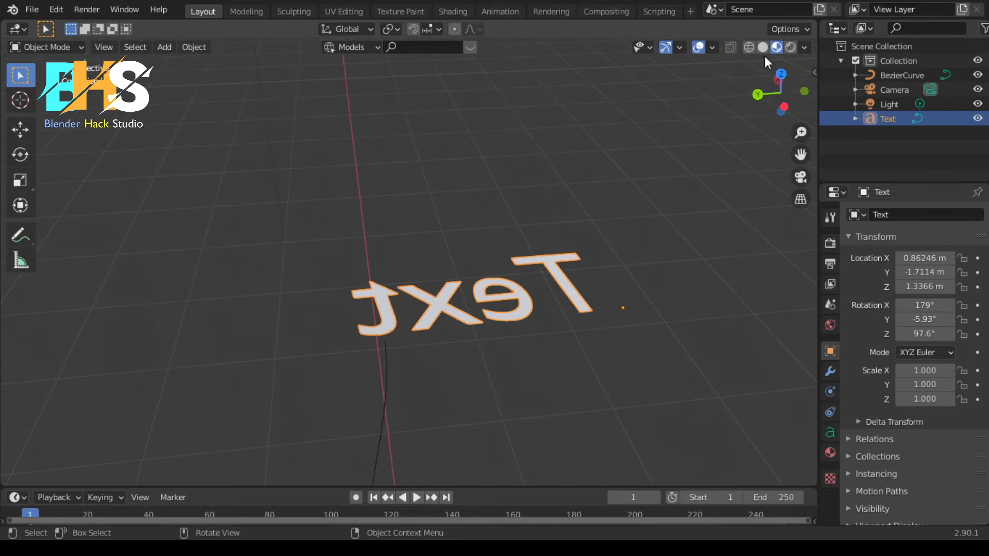
pyautogui.click(809, 32)
pyautogui.click(808, 32)
pyautogui.click(804, 48)
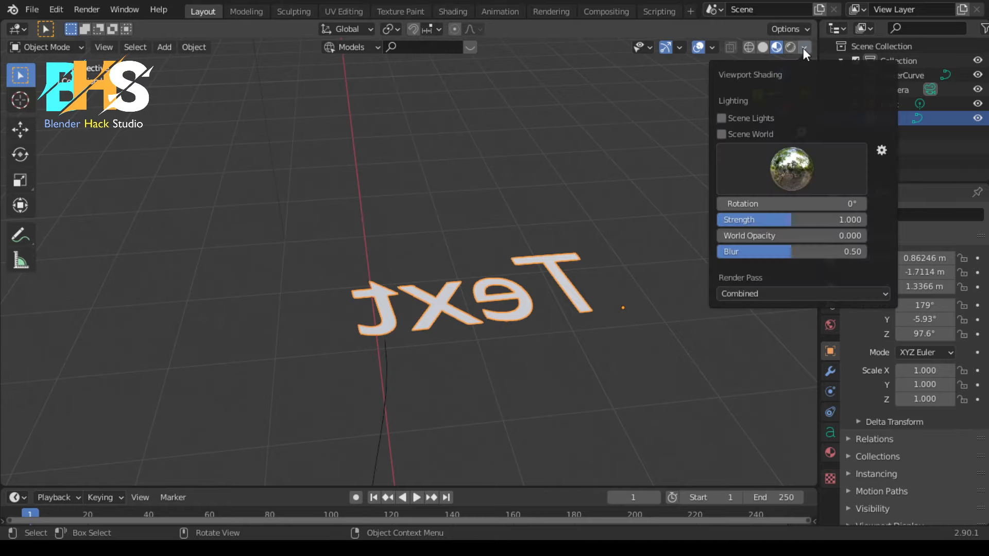
pyautogui.click(782, 177)
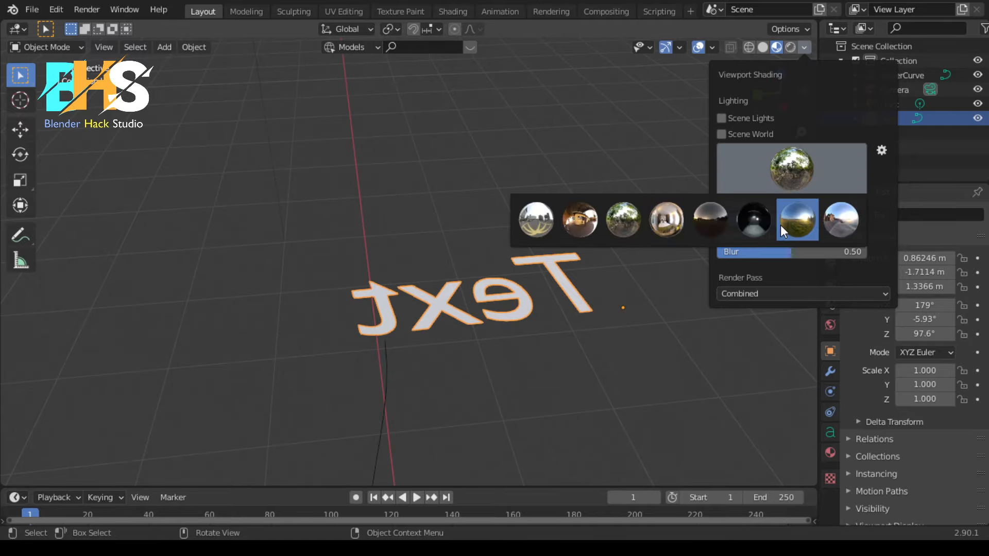
pyautogui.click(782, 224)
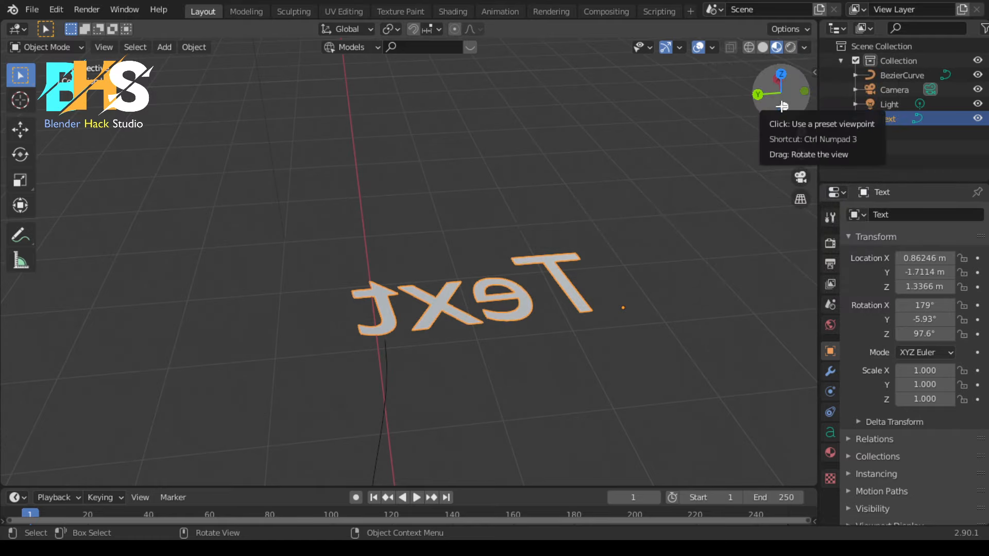
pyautogui.moveTo(782, 106); pyautogui.dragTo(782, 219)
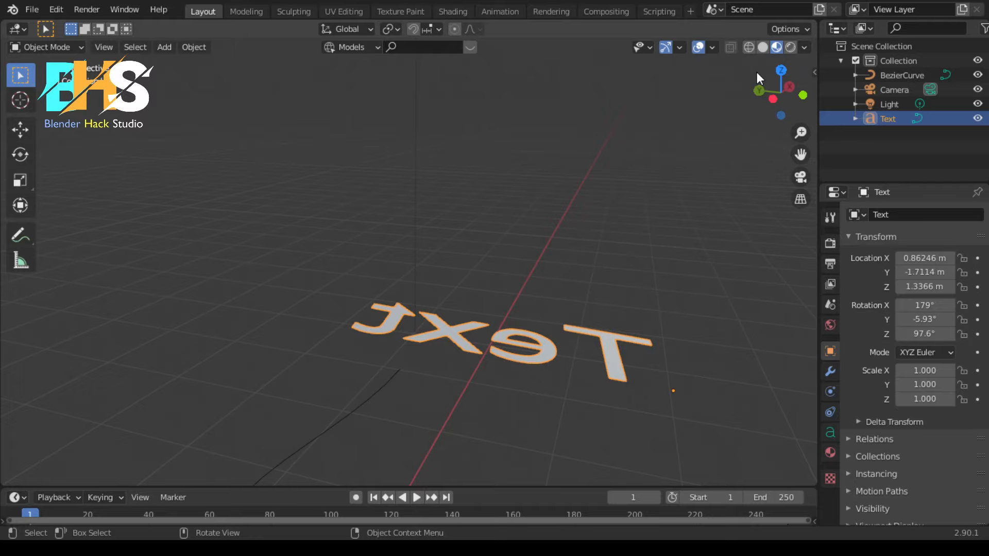
# Step: Set the viewport to Rendered shading and view the scene through the camera
pyautogui.click(788, 47)
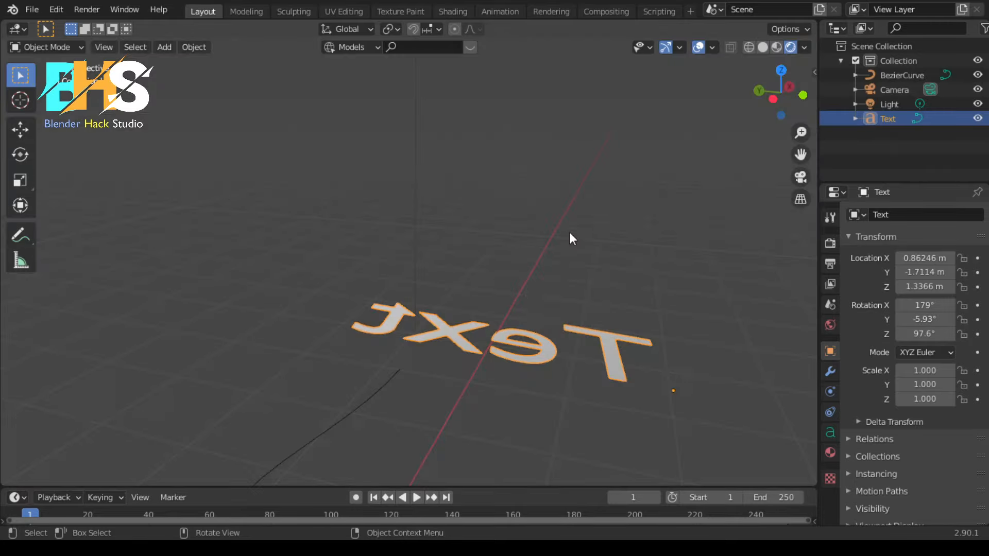
pyautogui.scroll(-5, 524, 295)
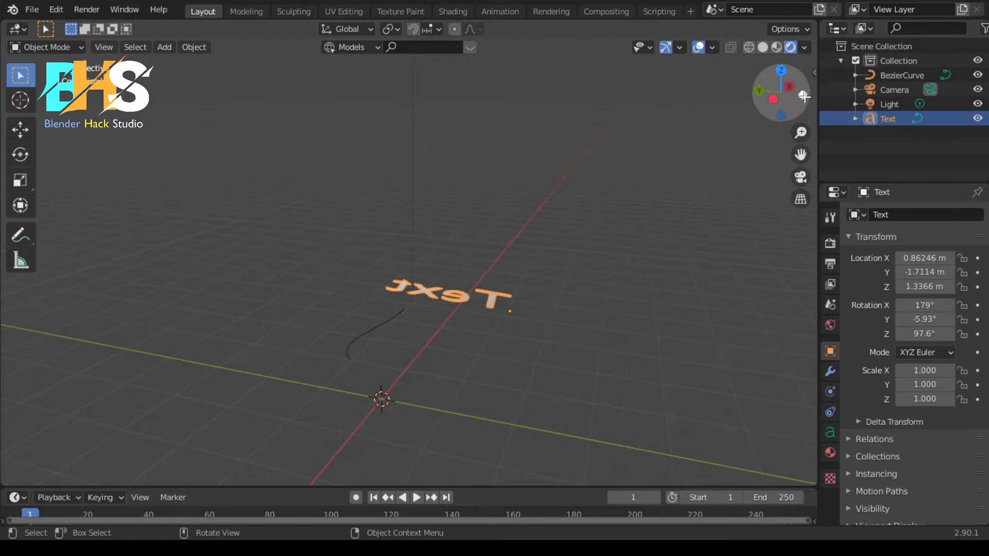
pyautogui.moveTo(802, 96); pyautogui.dragTo(750, 100)
pyautogui.press('KP_0')
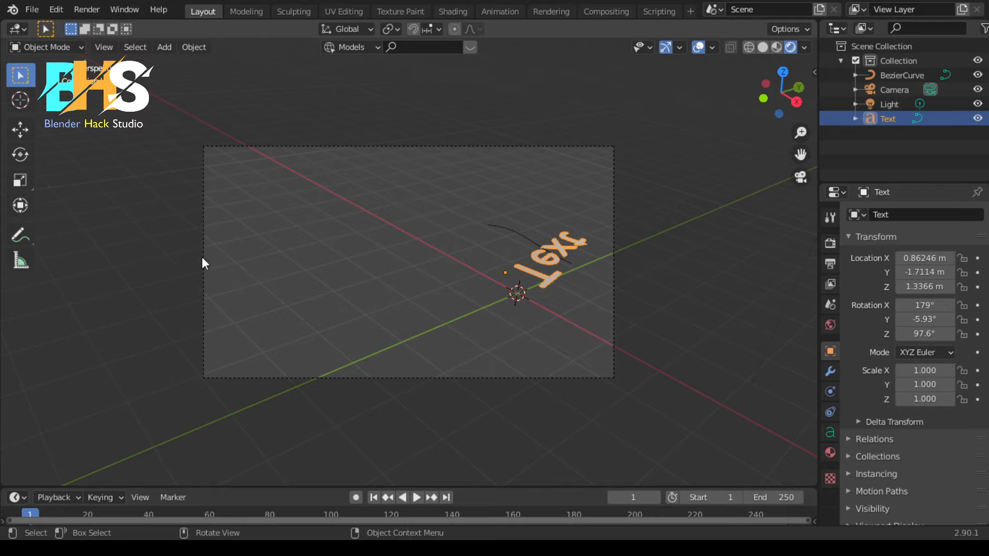
# Step: Add a cube mesh and move it to about X -1.64 m, Y -1.49 m, Z 0.35 m
pyautogui.scroll(5, 496, 282)
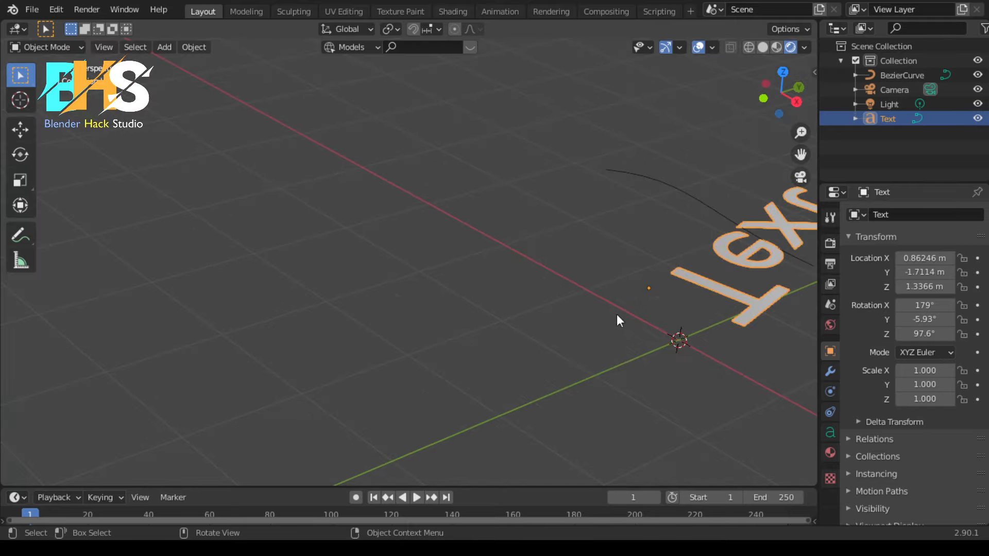
pyautogui.hotkey('shift', 'a')
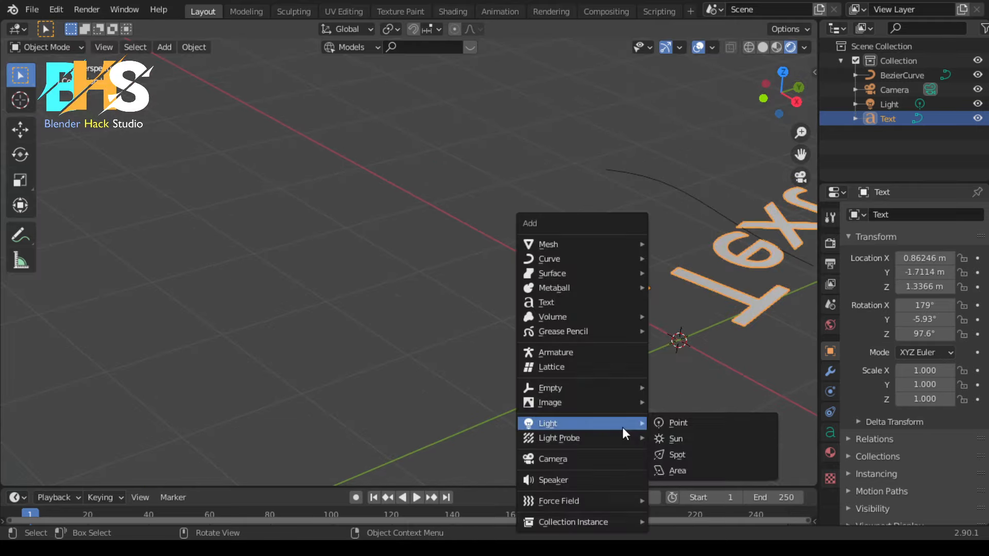
pyautogui.moveTo(607, 243)
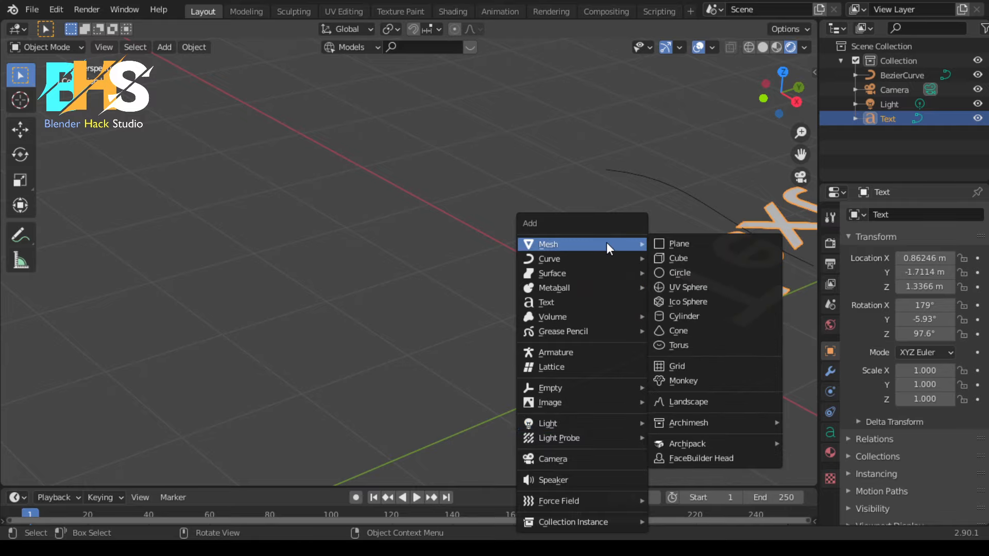
pyautogui.click(678, 257)
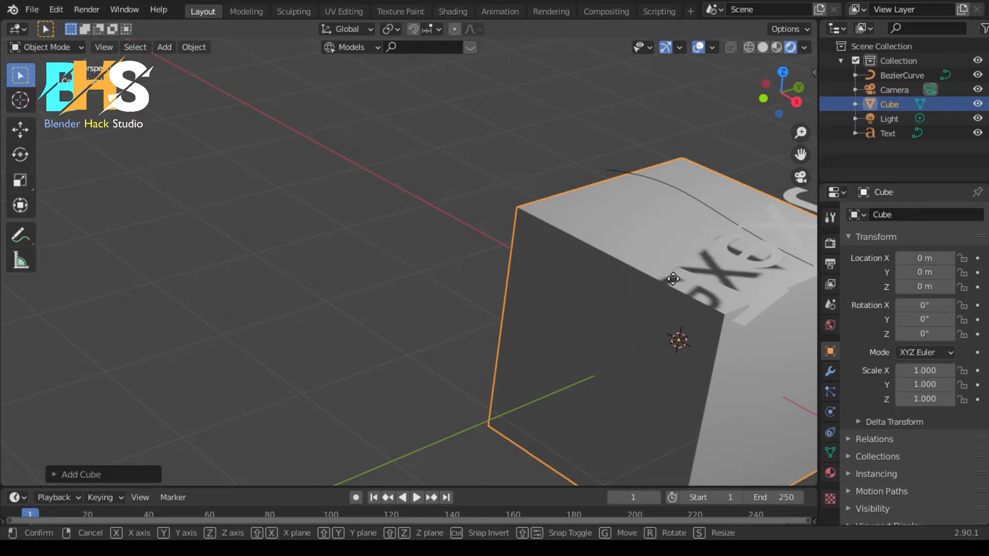
pyautogui.press('g')
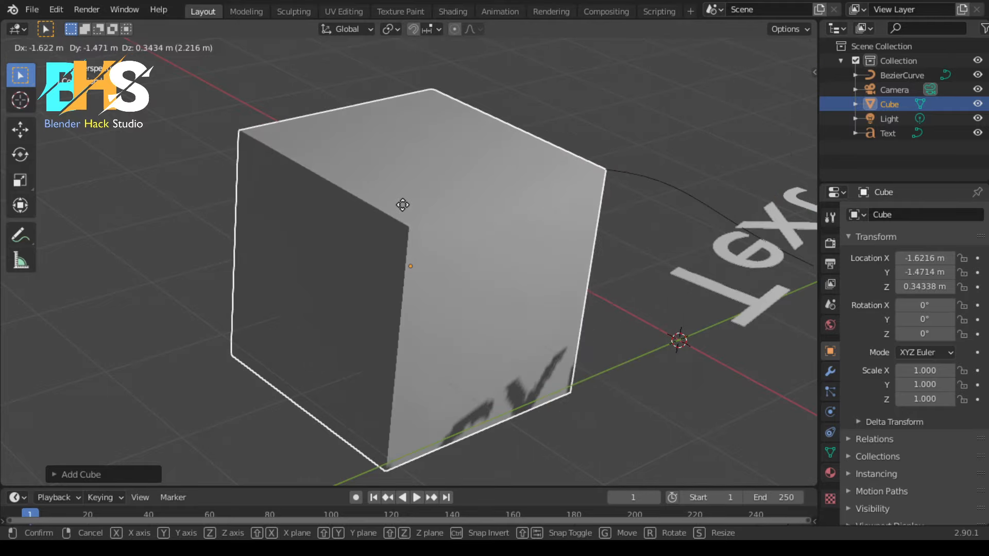
pyautogui.click(401, 208)
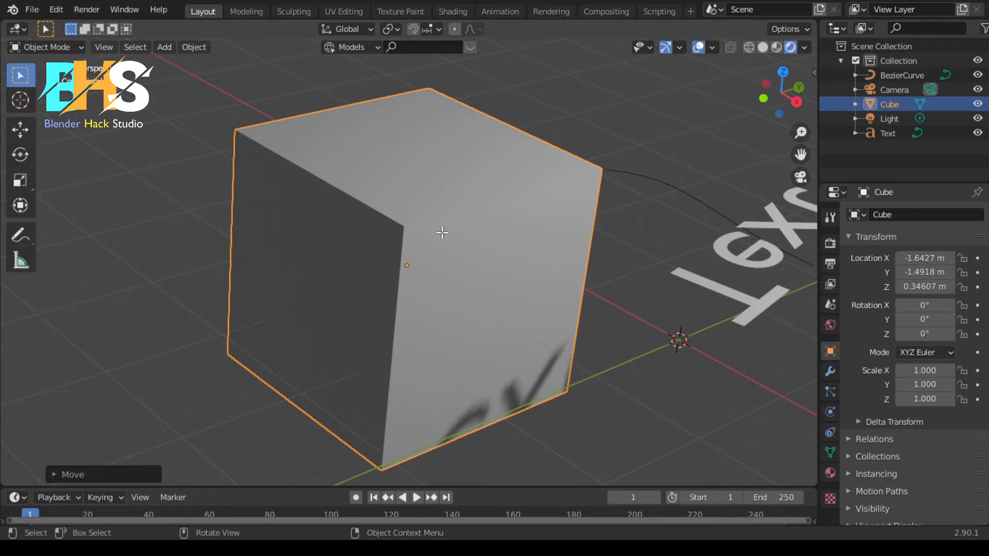
# Step: Put the cube in Edit Mode and select only its nearest upper corner vertex
pyautogui.press('Tab')
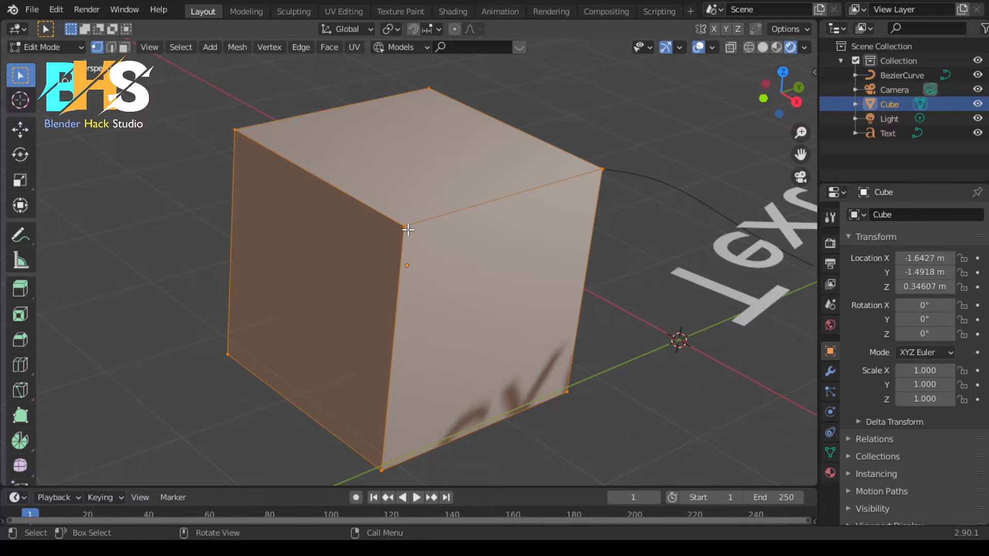
pyautogui.scroll(1, 404, 228)
pyautogui.scroll(1, 404, 227)
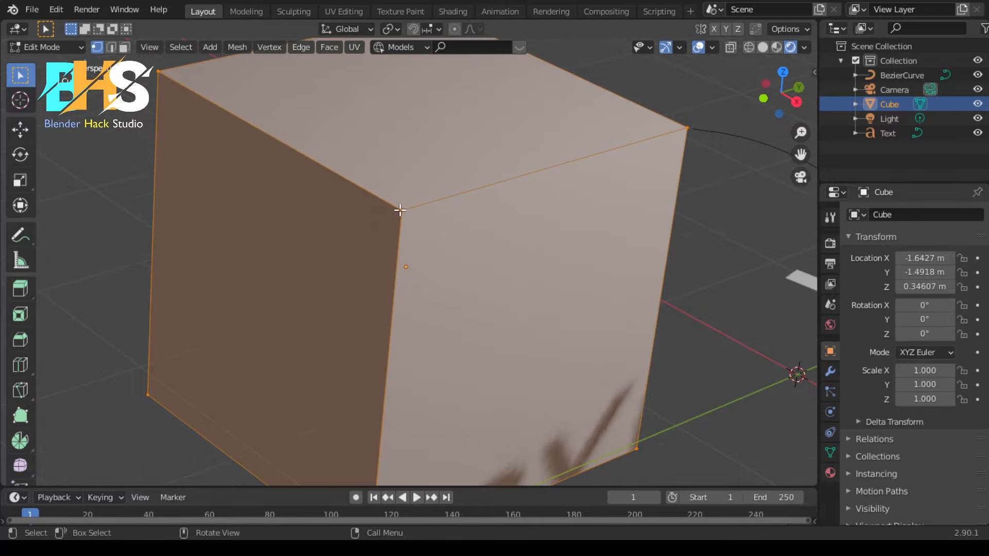
pyautogui.click(400, 210)
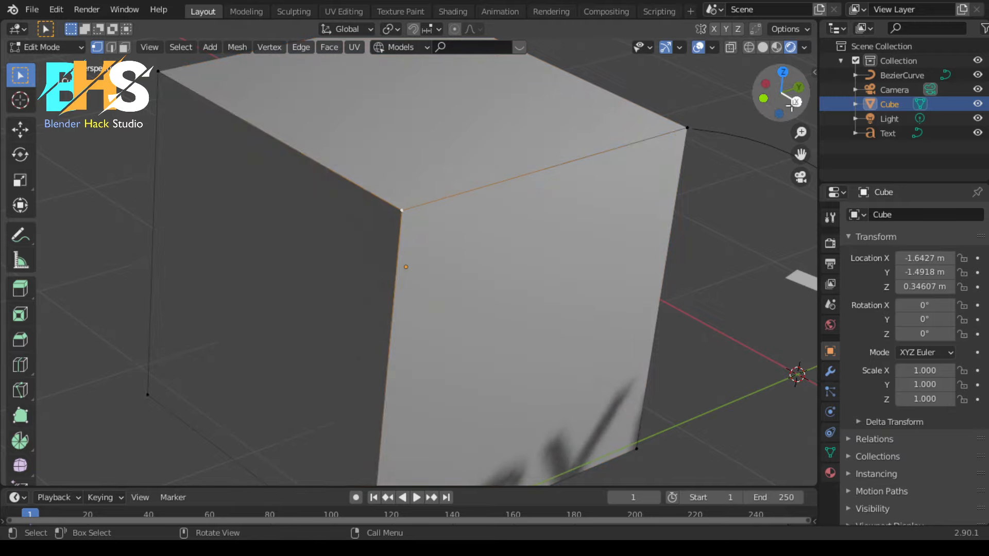
# Step: Move the selected upper corner vertex of the cube outward, away from the body, so the top face stretches to a point
pyautogui.moveTo(792, 107); pyautogui.dragTo(754, 126)
pyautogui.scroll(4, 595, 261)
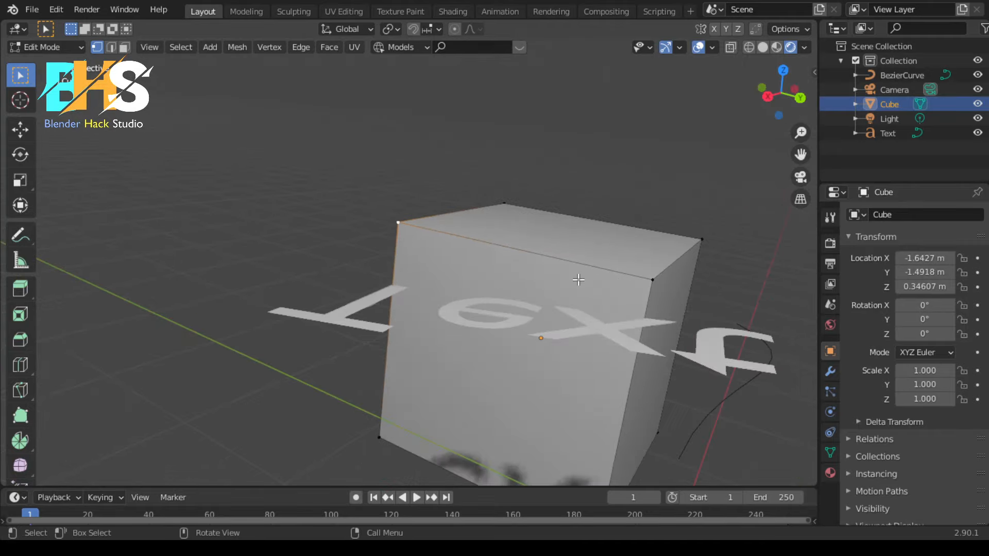
pyautogui.scroll(2, 578, 280)
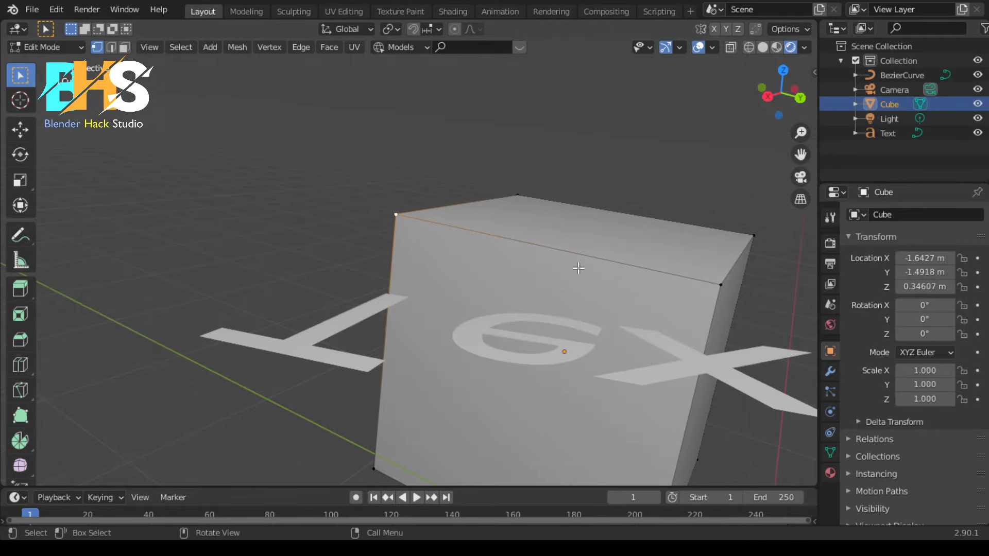
pyautogui.press('g')
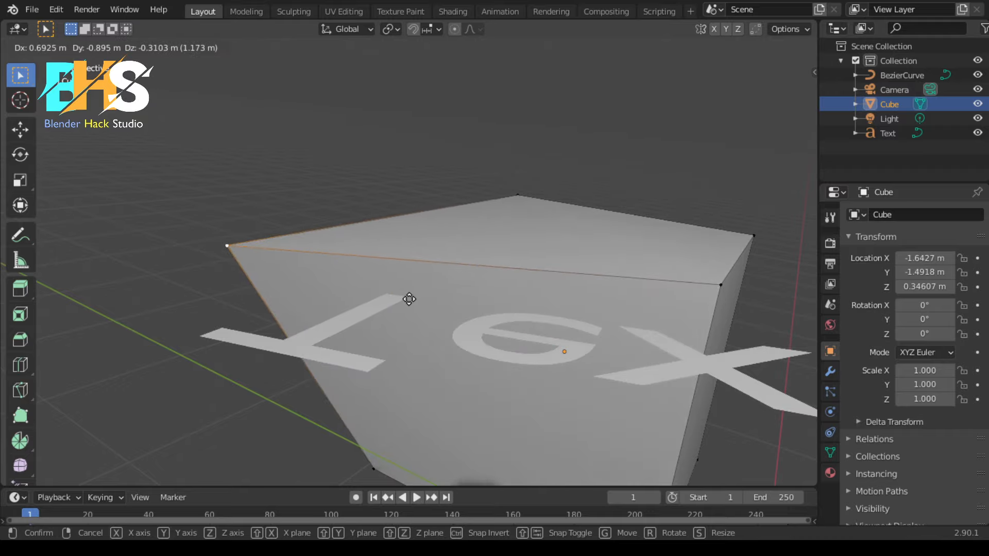
pyautogui.click(322, 273)
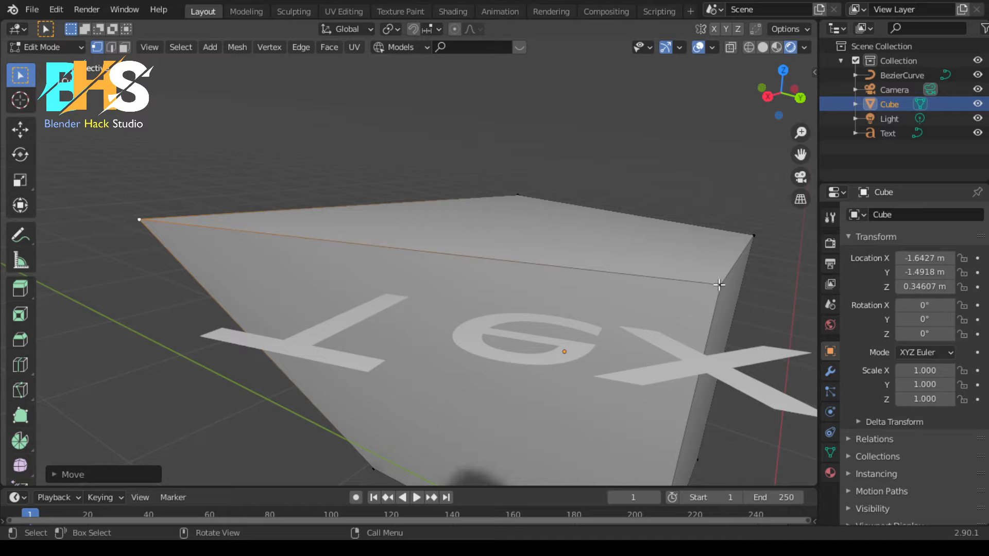
# Step: Select both end vertices of the cube's front upper edge and rotate them clockwise about the global Z axis
pyautogui.click(719, 285)
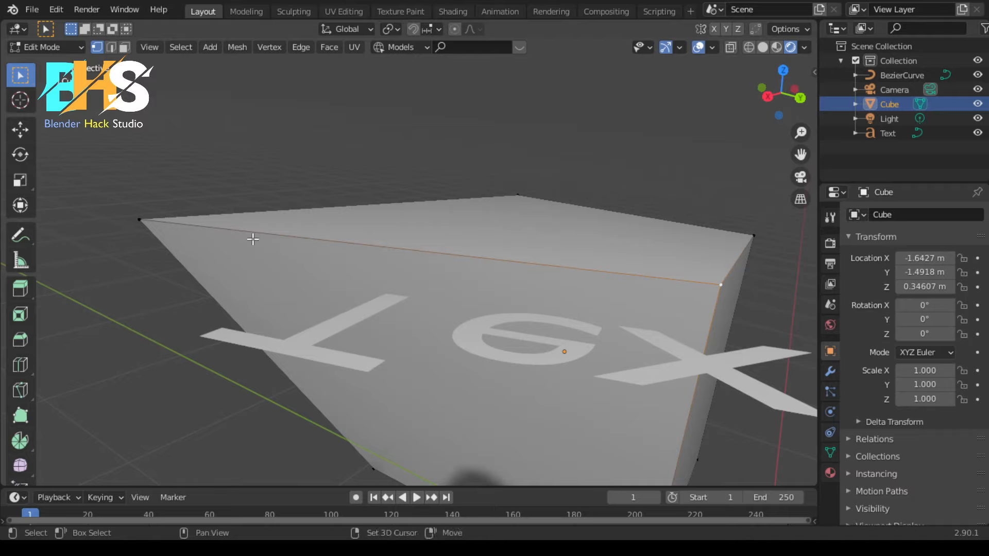
pyautogui.keyDown('shift'); pyautogui.click(140, 220); pyautogui.keyUp('shift')
pyautogui.press('r')
pyautogui.press('z')
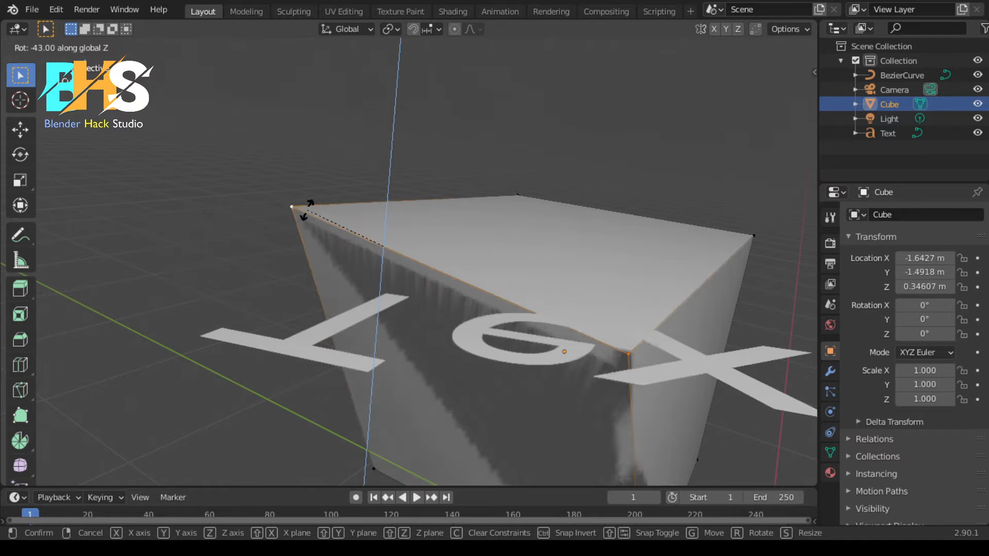
pyautogui.click(293, 174)
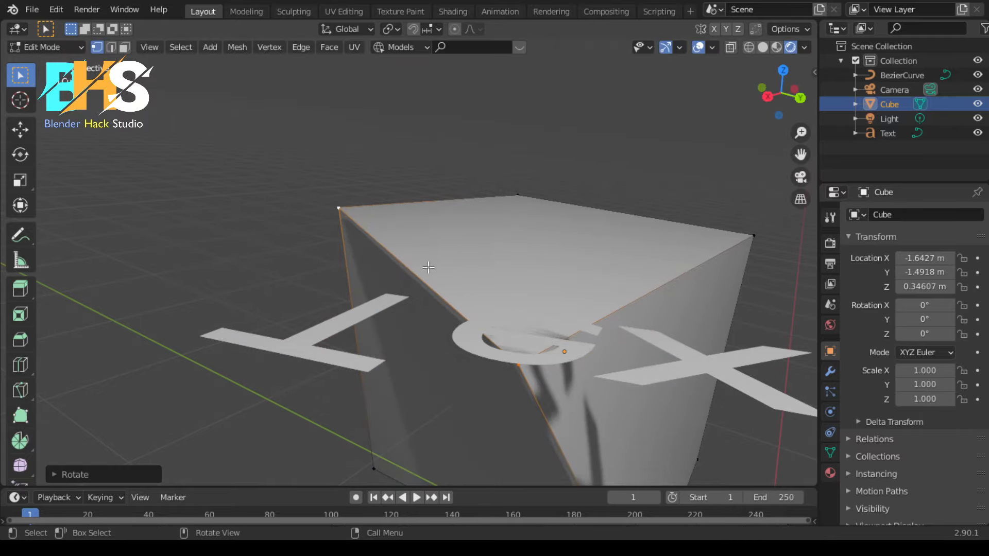
# Step: Select the cube's whole mesh and convert its faces with the Wire Frame operation
pyautogui.click(329, 48)
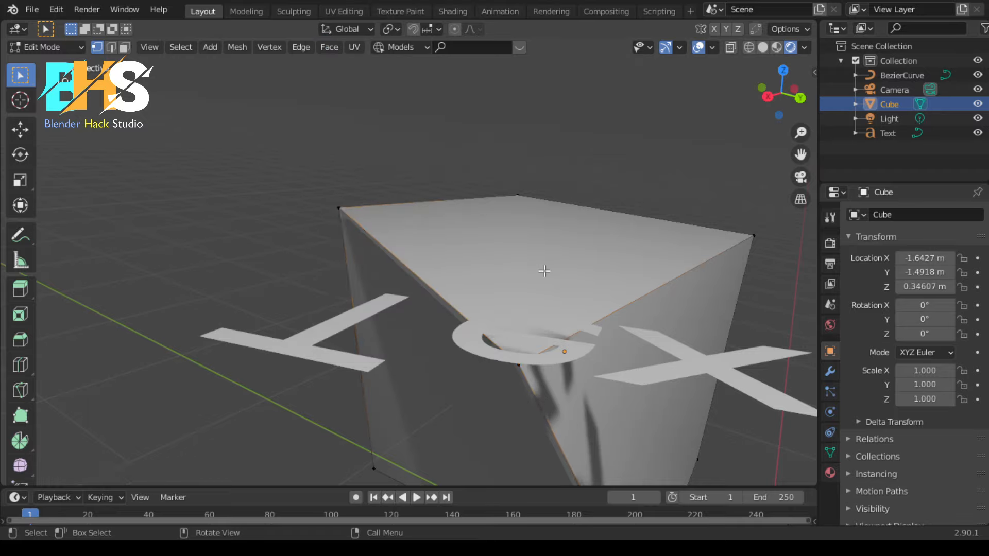
pyautogui.press('a')
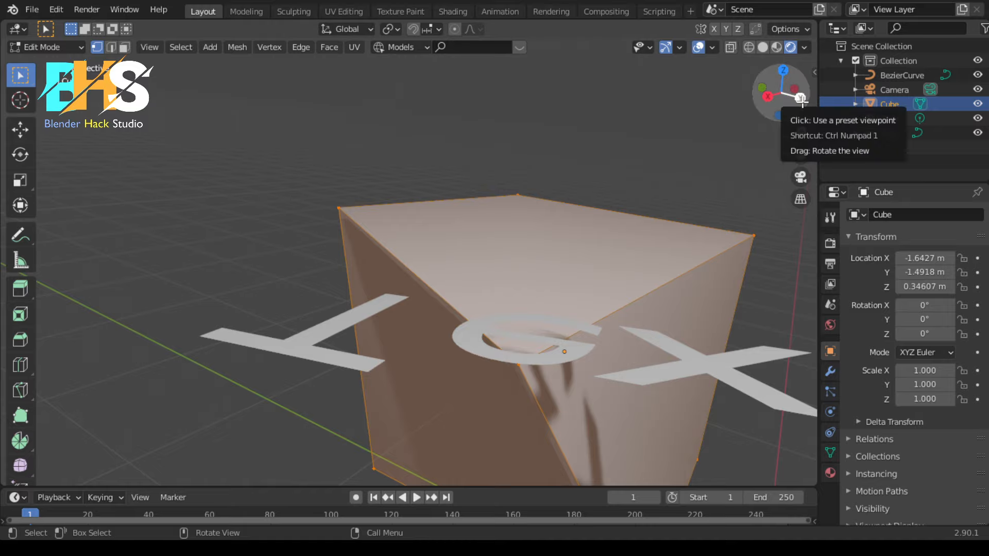
pyautogui.moveTo(777, 90); pyautogui.dragTo(679, 109)
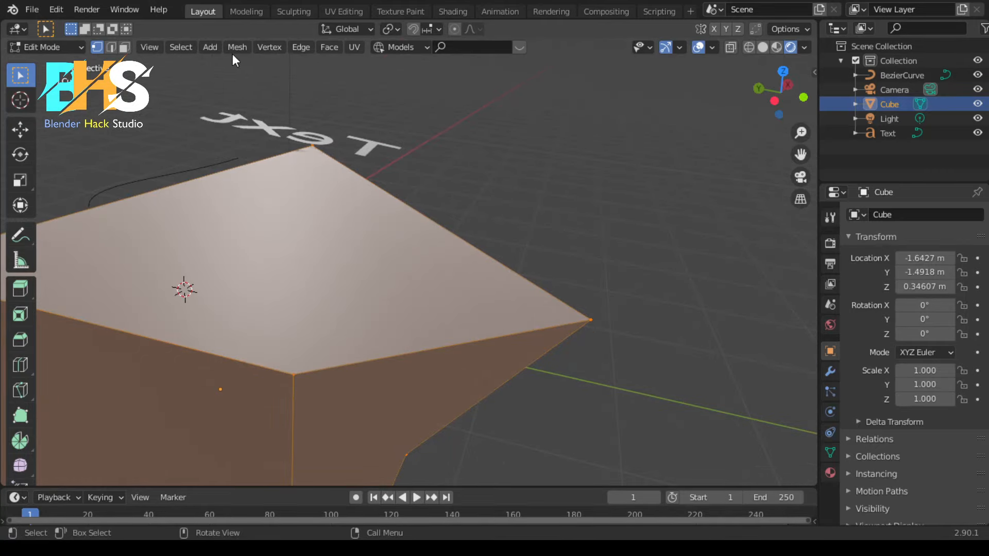
pyautogui.click(333, 51)
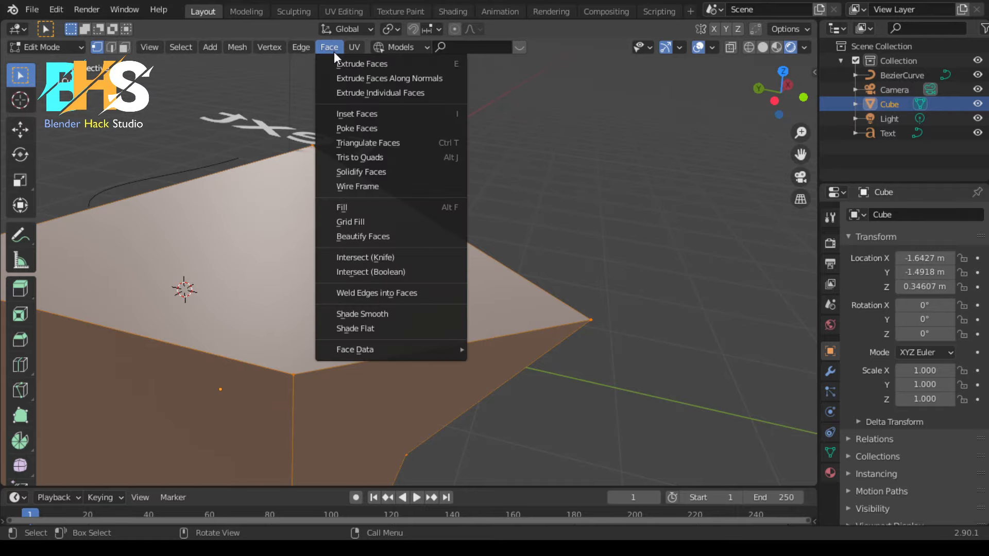
pyautogui.click(382, 186)
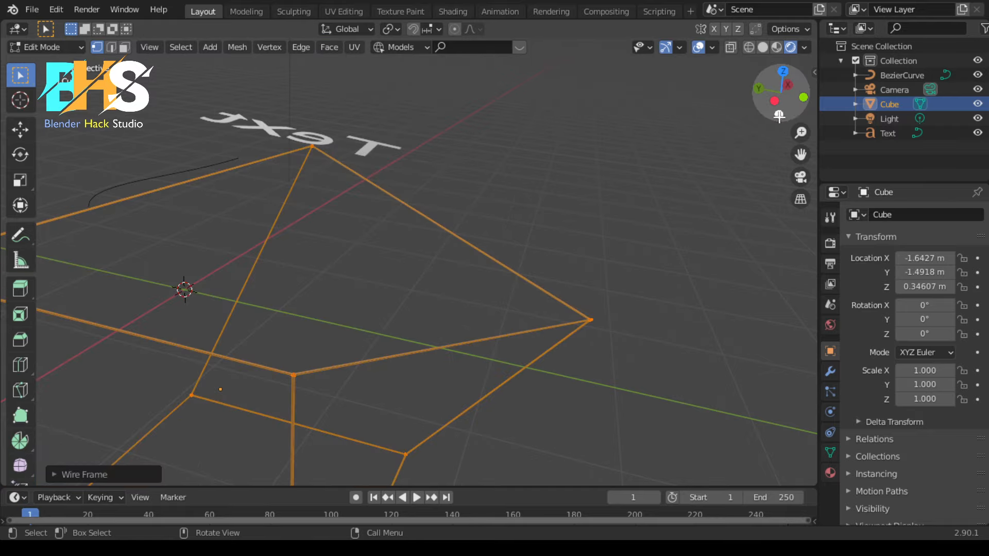
pyautogui.moveTo(802, 98); pyautogui.dragTo(906, 110)
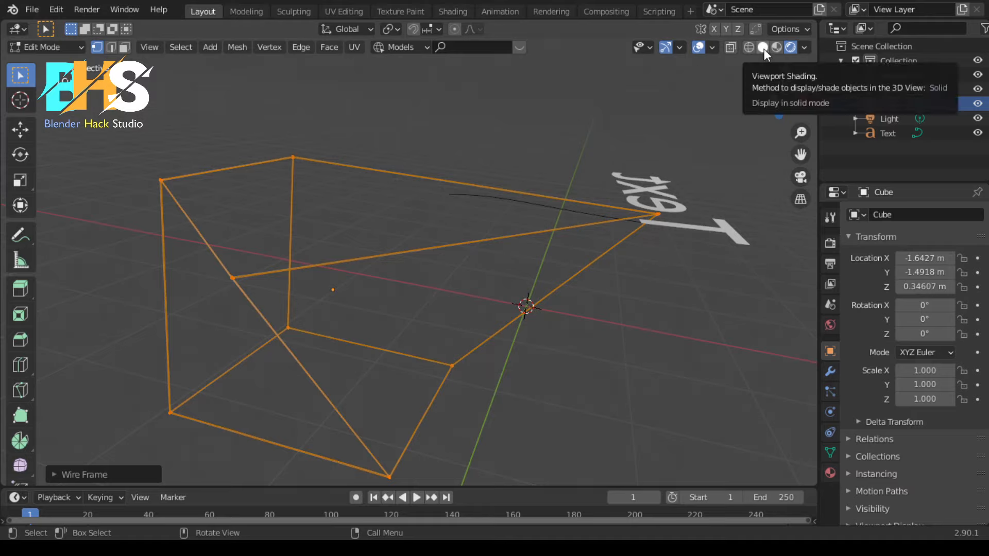
# Step: Return to Object Mode and select the wireframe cube as the only selected object
pyautogui.press('Tab')
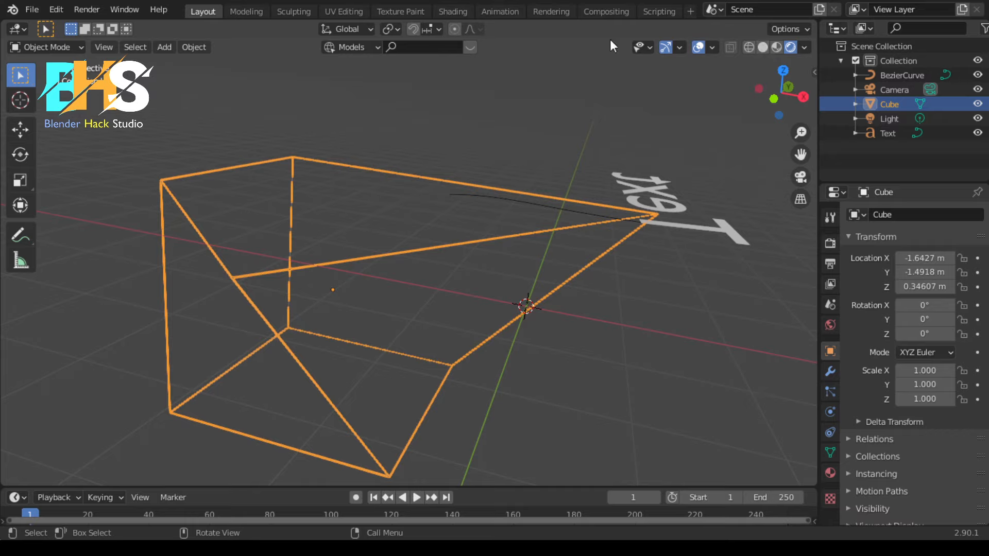
pyautogui.click(465, 215)
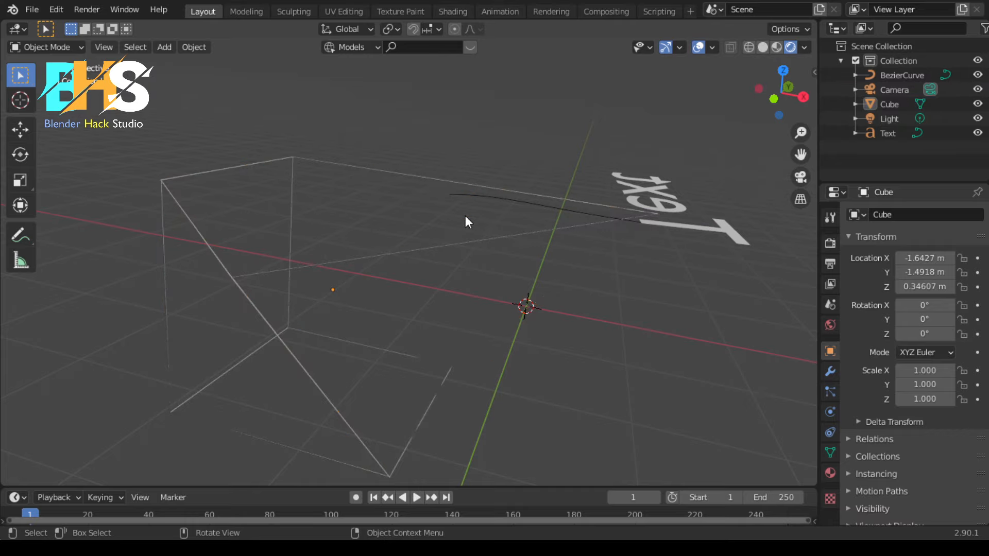
pyautogui.click(282, 270)
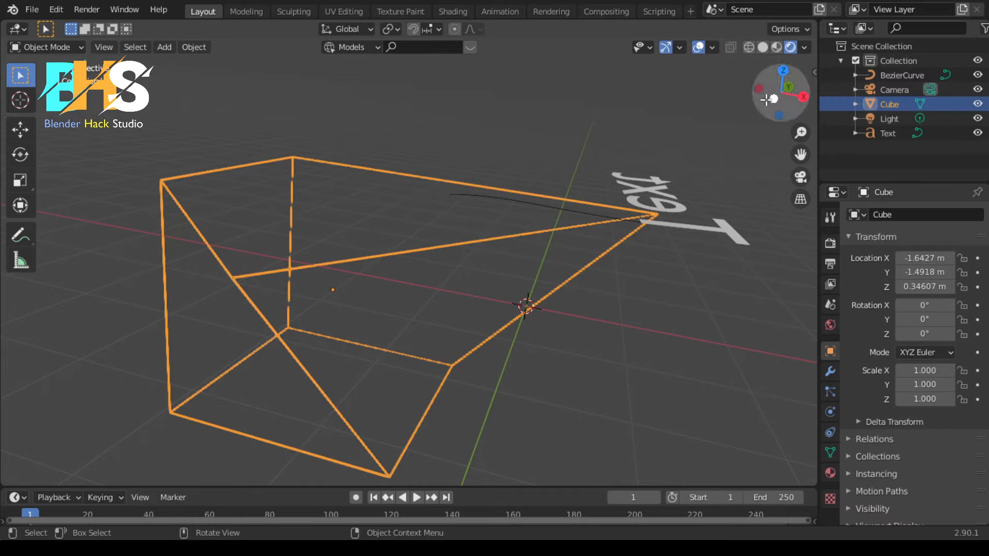
pyautogui.moveTo(775, 93); pyautogui.dragTo(463, 300)
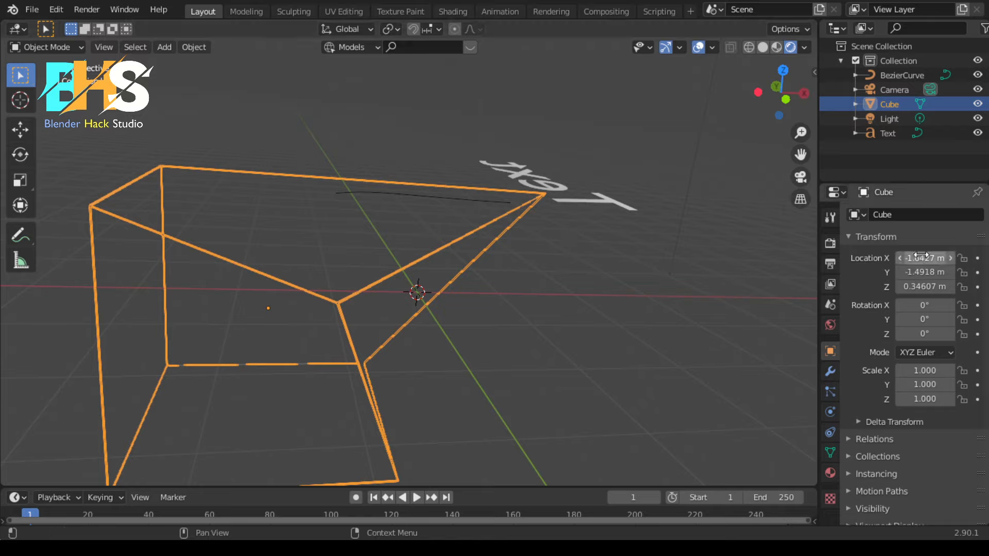
# Step: Set the wireframe cube's X location to about -0.77 m and its X rotation to 6.6°
pyautogui.moveTo(921, 257); pyautogui.dragTo(973, 257)
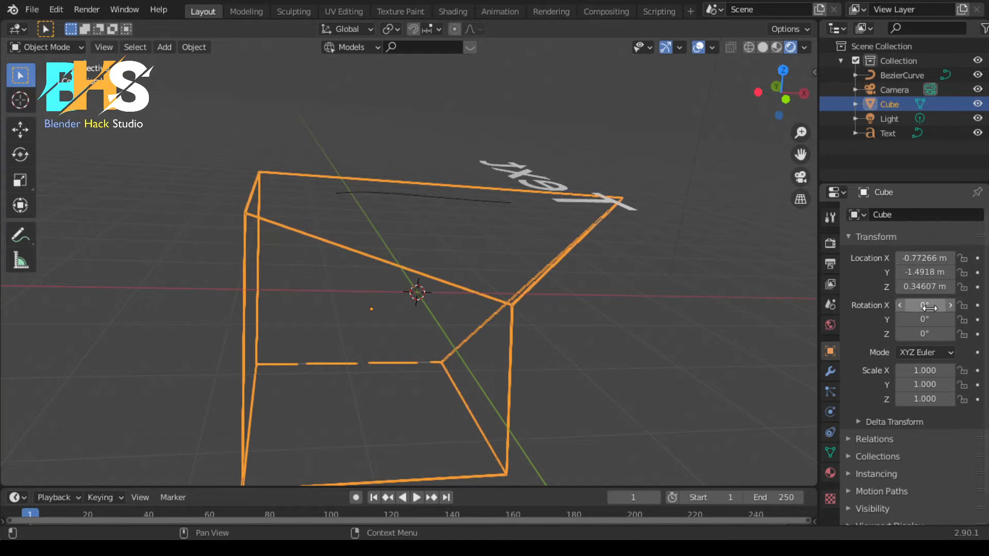
pyautogui.moveTo(928, 307)
pyautogui.mouseDown()
pyautogui.moveTo(956, 307)
pyautogui.moveTo(944, 307)
pyautogui.mouseUp()
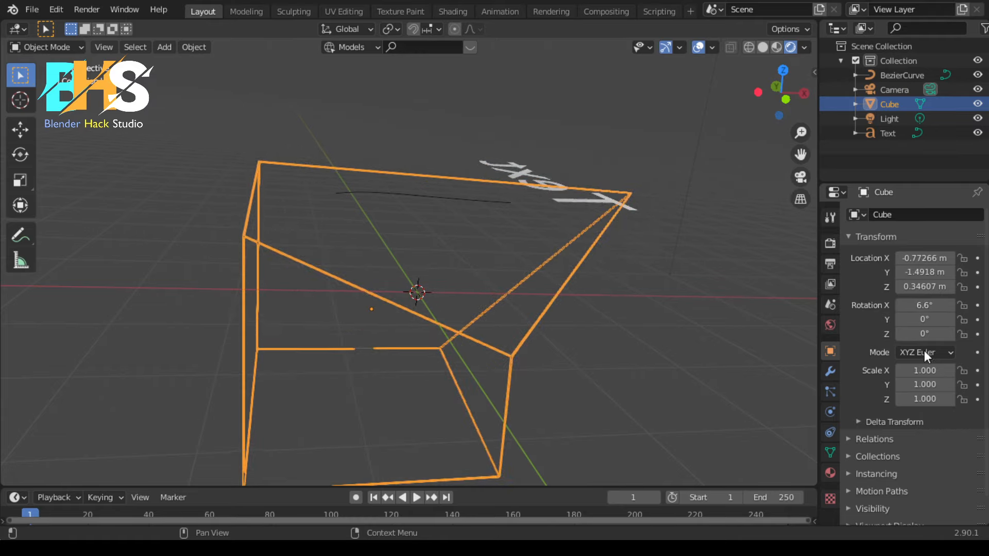
pyautogui.moveTo(924, 370)
pyautogui.mouseDown()
pyautogui.moveTo(955, 370)
pyautogui.moveTo(910, 370)
pyautogui.moveTo(924, 370)
pyautogui.mouseUp()
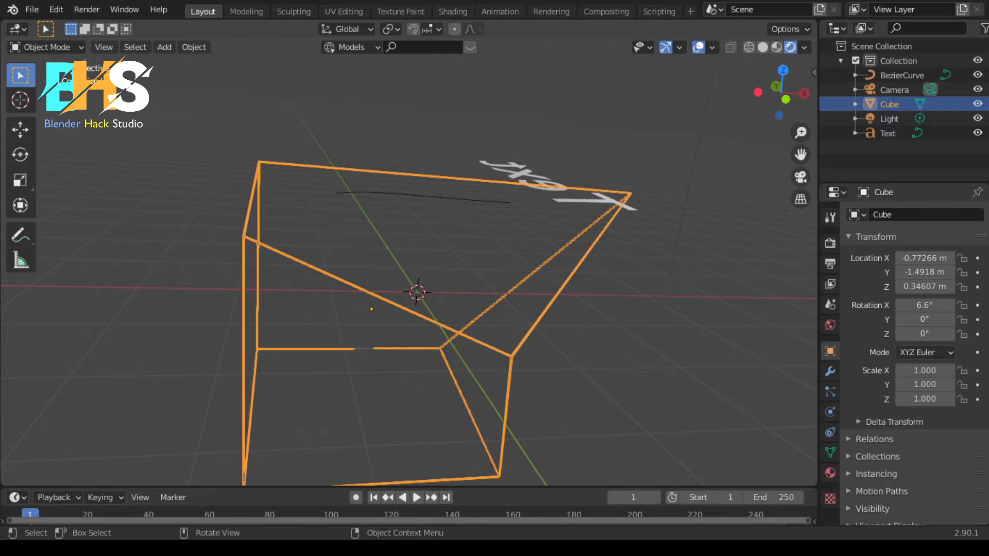
pyautogui.click(40, 9)
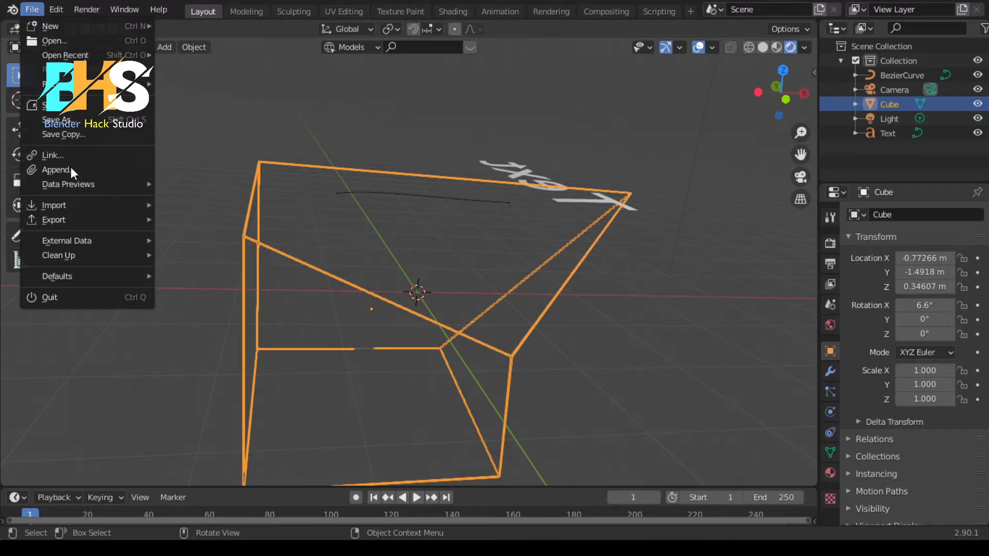
pyautogui.click(56, 9)
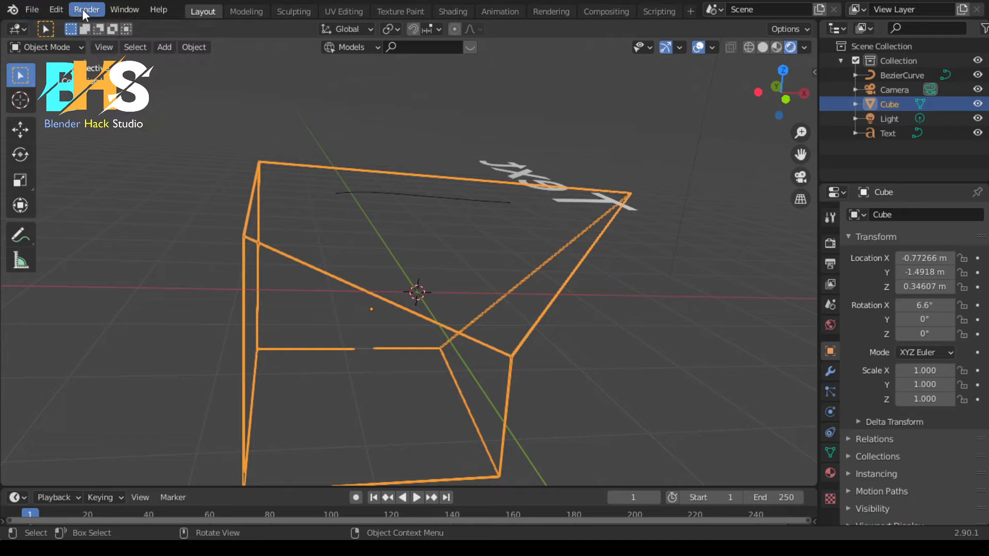
pyautogui.click(82, 8)
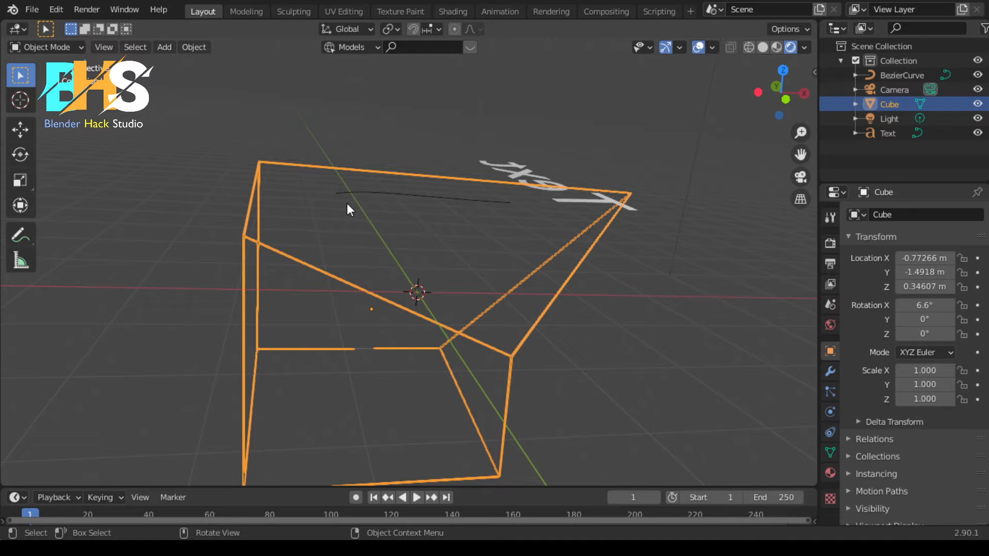
# Step: Start a new 2D Animation file without saving the current scene
pyautogui.hotkey('ctrl', 'n')
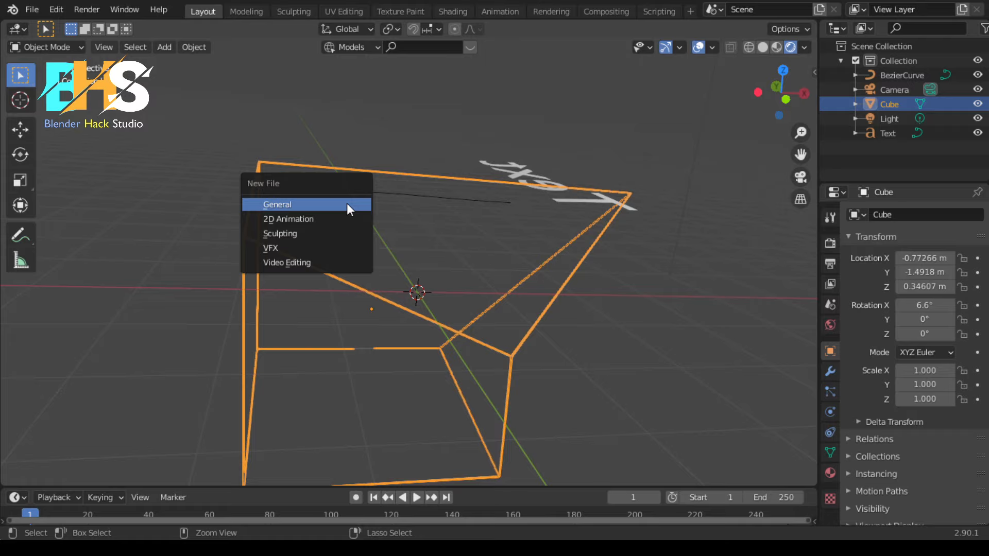
pyautogui.click(309, 225)
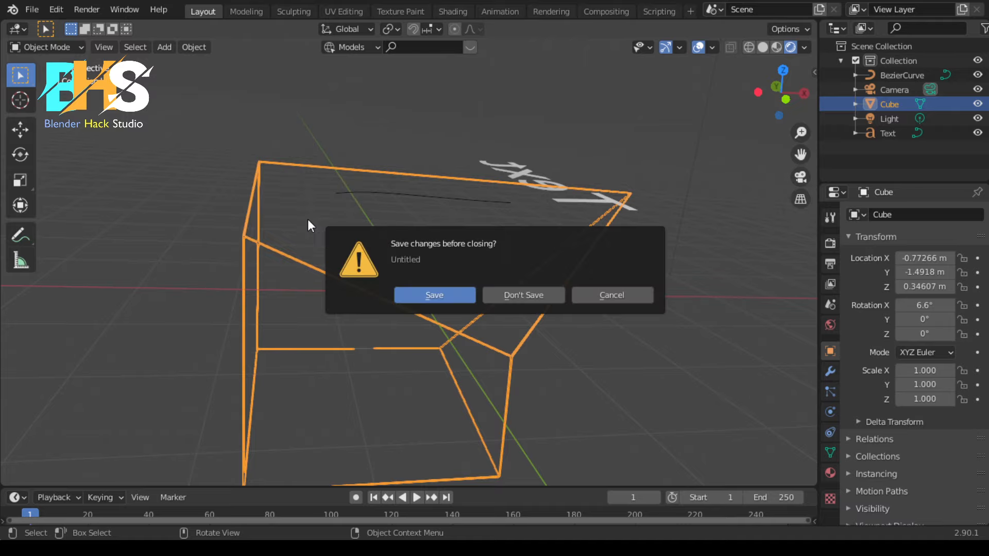
pyautogui.click(537, 298)
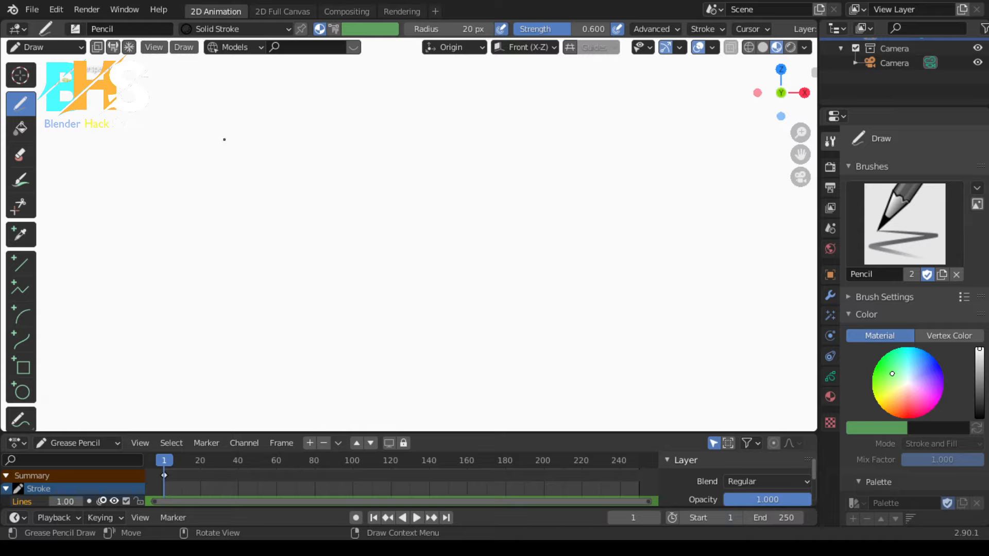
# Step: Draw a rough open face outline with a few short lines inside it on the canvas using the Pencil brush
pyautogui.moveTo(225, 118)
pyautogui.mouseDown()
pyautogui.moveTo(194, 139)
pyautogui.moveTo(186, 170)
pyautogui.moveTo(201, 191)
pyautogui.moveTo(289, 188)
pyautogui.mouseUp()
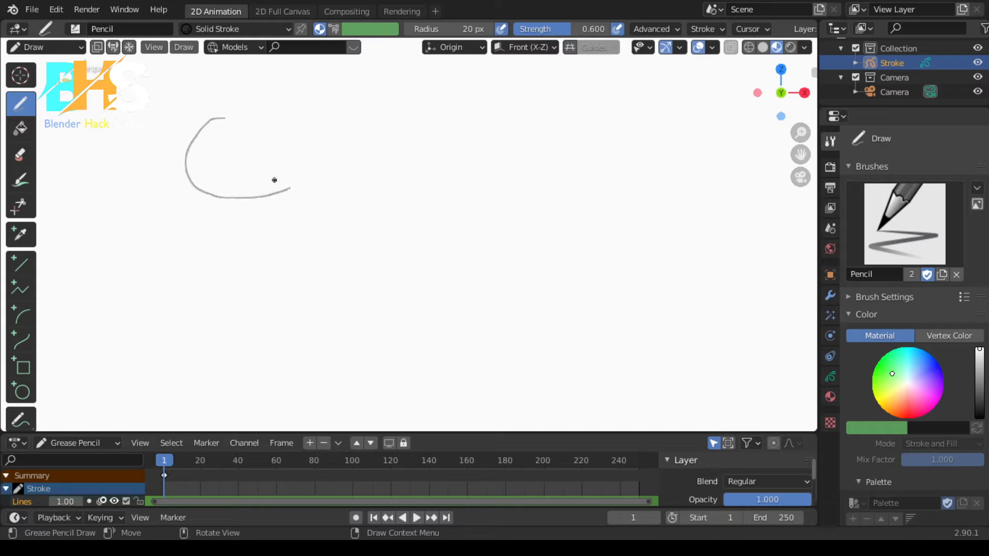
pyautogui.moveTo(214, 143); pyautogui.dragTo(324, 146)
pyautogui.moveTo(241, 167)
pyautogui.mouseDown()
pyautogui.moveTo(218, 181)
pyautogui.moveTo(264, 185)
pyautogui.mouseUp()
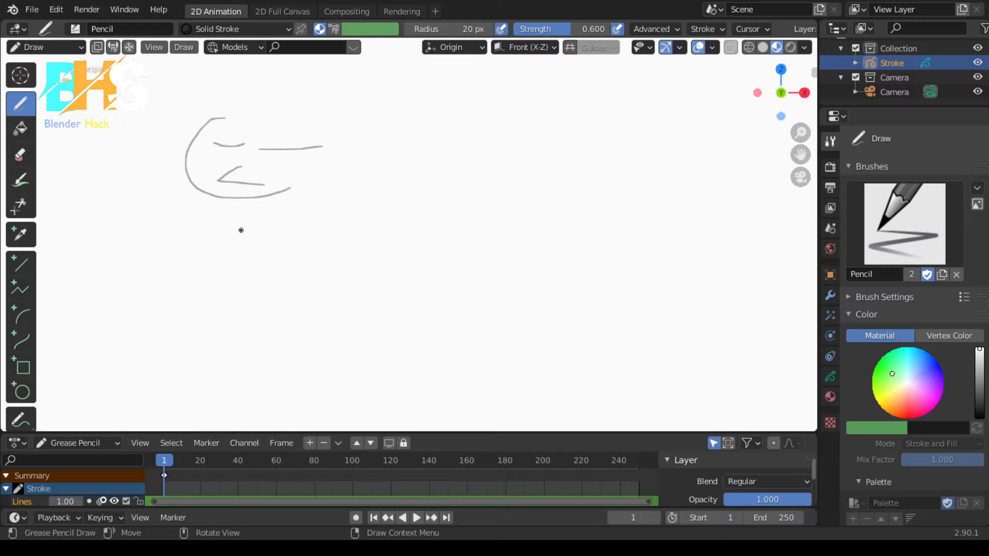
# Step: Start a new Video Editing file without saving the 2D drawing
pyautogui.hotkey('ctrl', 'n')
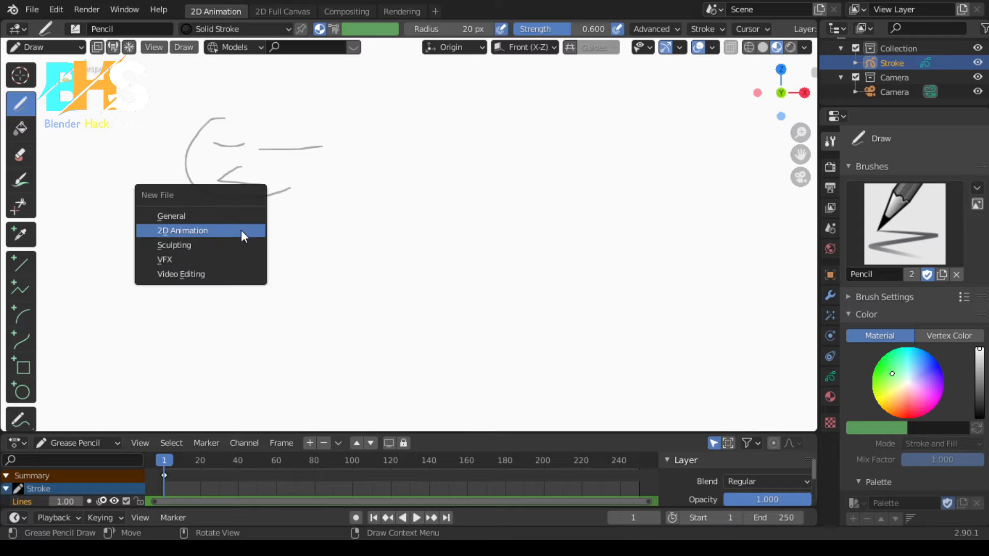
pyautogui.click(215, 274)
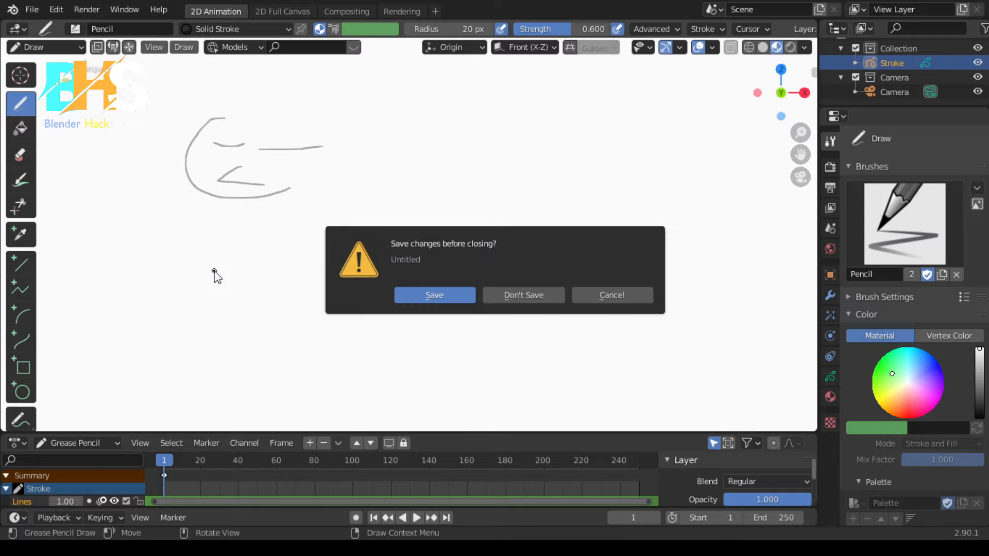
pyautogui.click(533, 292)
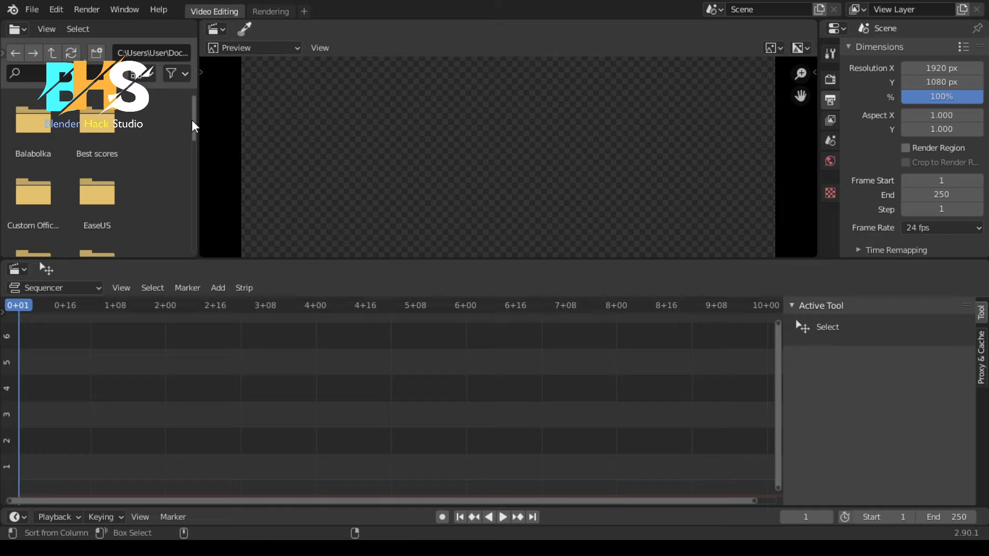
# Step: Start a new Sculpting file and build up mirrored raised shapes across the sphere's front with the SculptDraw brush
pyautogui.hotkey('ctrl', 'n')
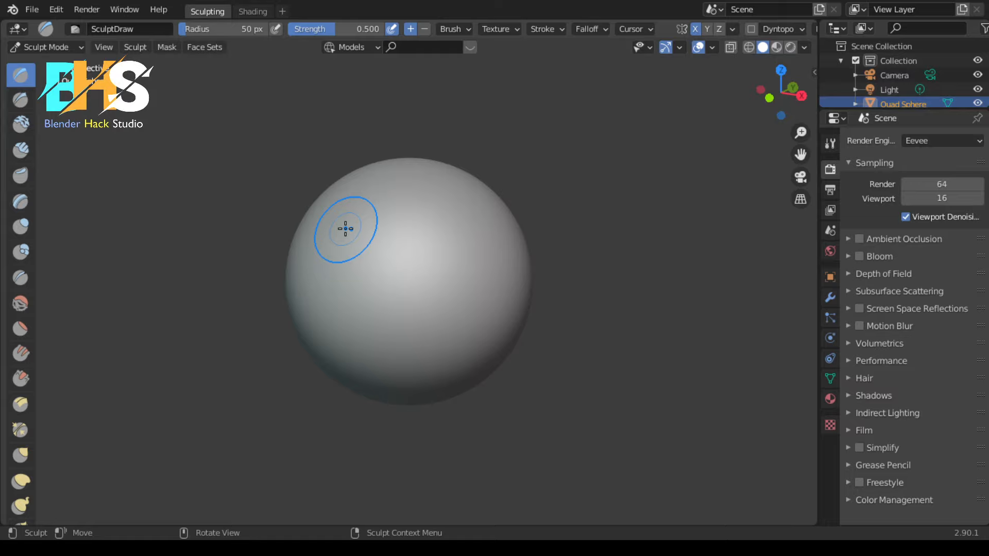
pyautogui.moveTo(345, 228)
pyautogui.mouseDown()
pyautogui.moveTo(359, 245)
pyautogui.moveTo(305, 222)
pyautogui.mouseUp()
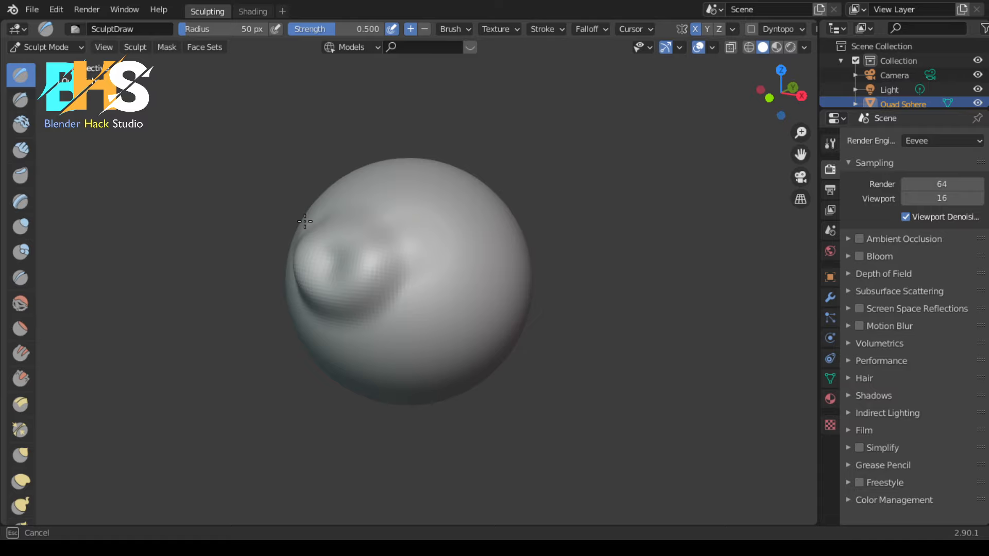
pyautogui.moveTo(305, 222); pyautogui.dragTo(442, 388)
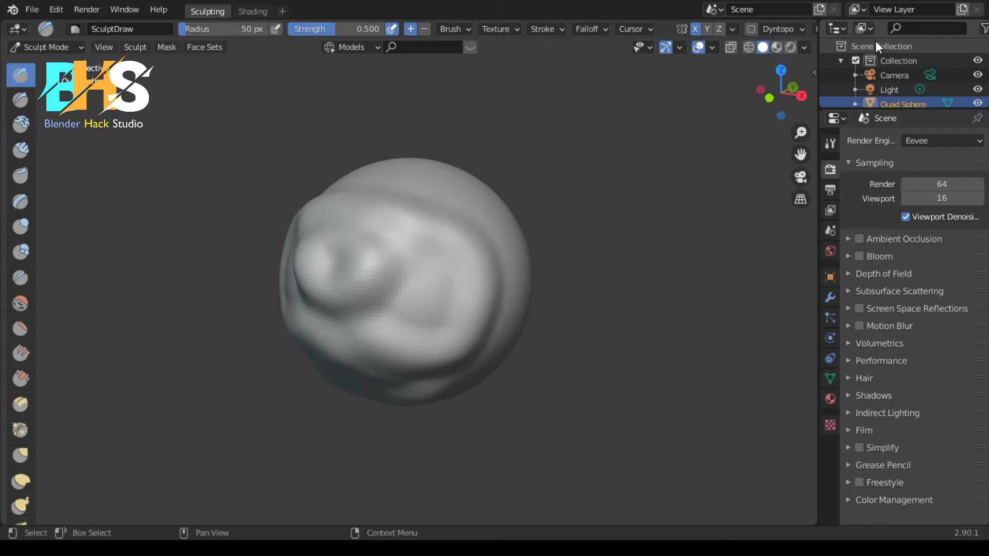
pyautogui.moveTo(780, 93)
pyautogui.mouseDown()
pyautogui.moveTo(780, 118)
pyautogui.moveTo(793, 86)
pyautogui.mouseUp()
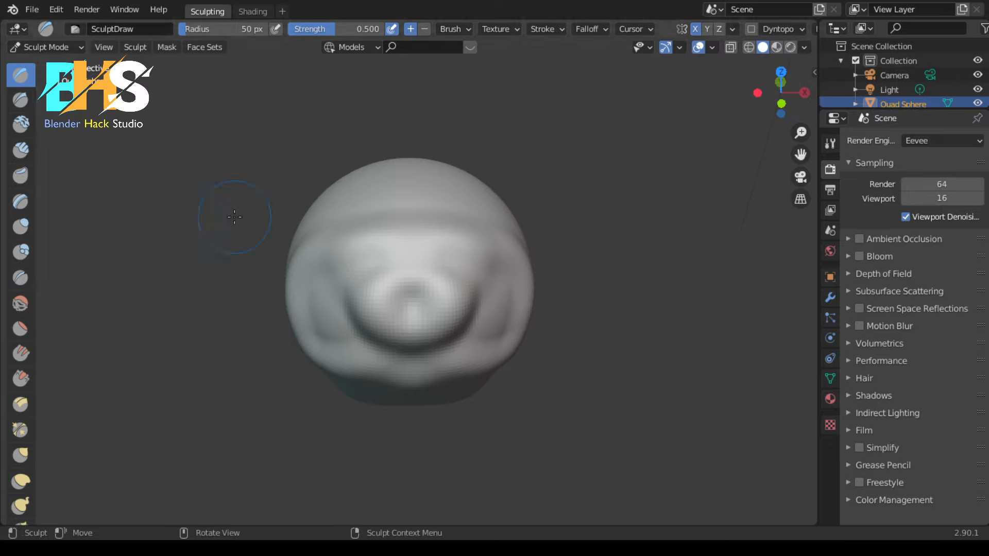
# Step: Start a new VFX file without saving the sculpted sphere
pyautogui.hotkey('ctrl', 'n')
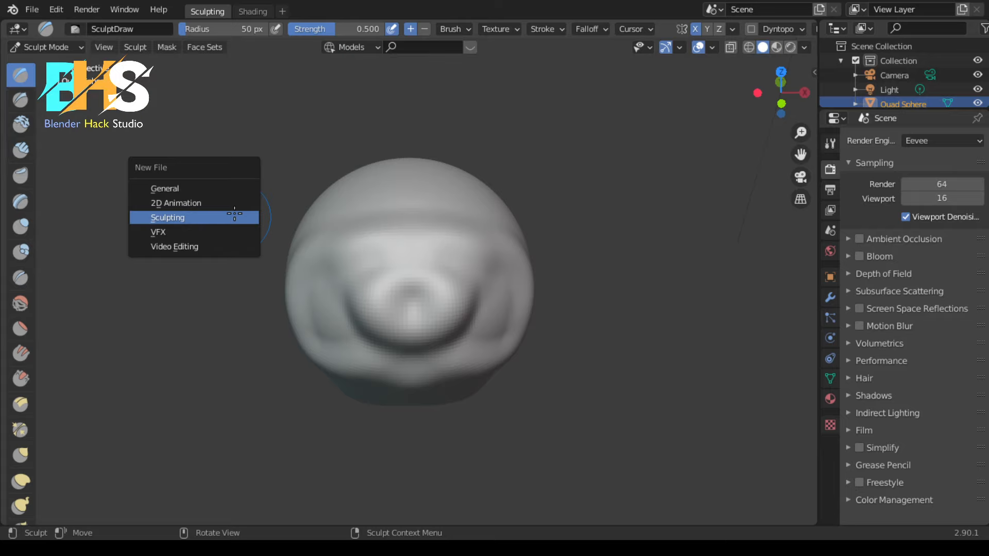
pyautogui.click(235, 214)
pyautogui.click(527, 294)
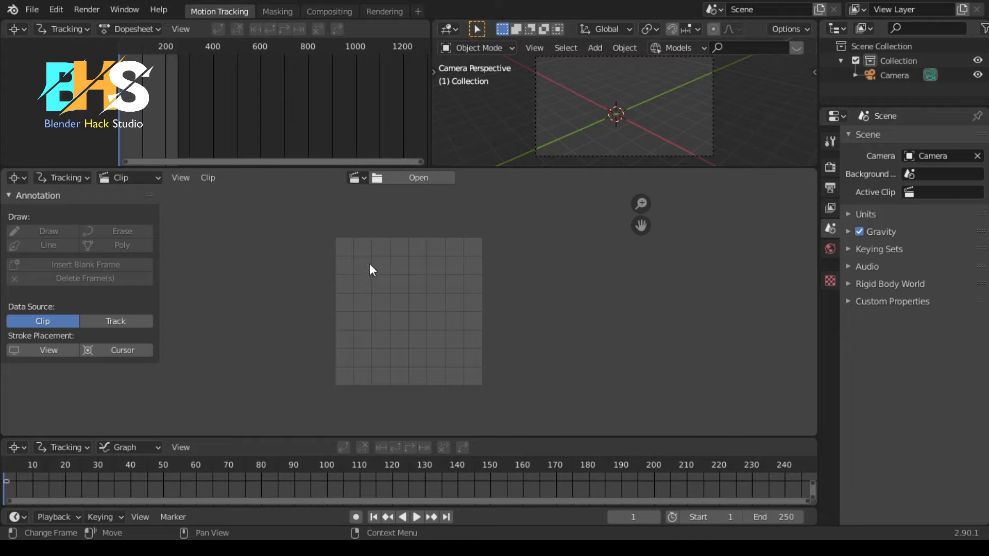
# Step: Start a new General file to return to the default cube scene
pyautogui.hotkey('ctrl', 'n')
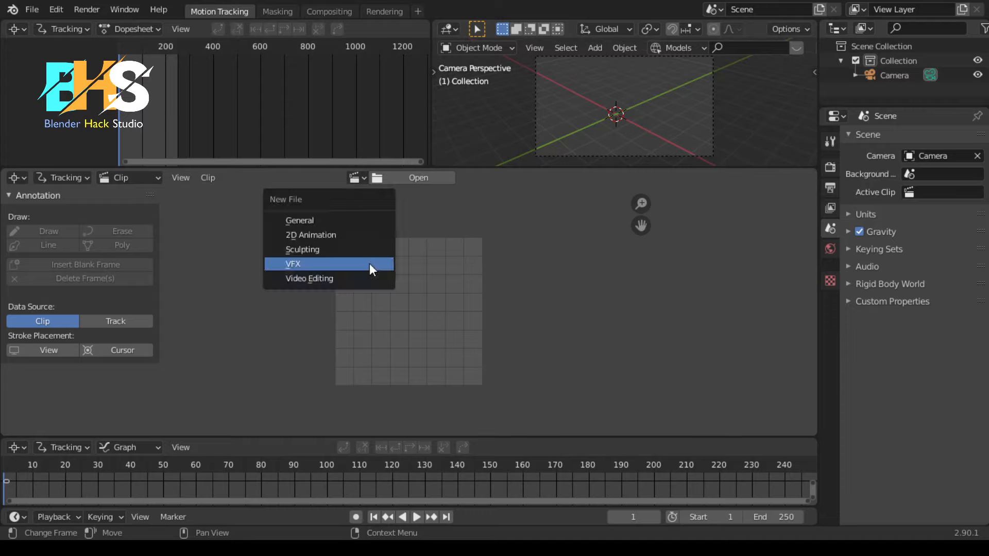
pyautogui.click(354, 220)
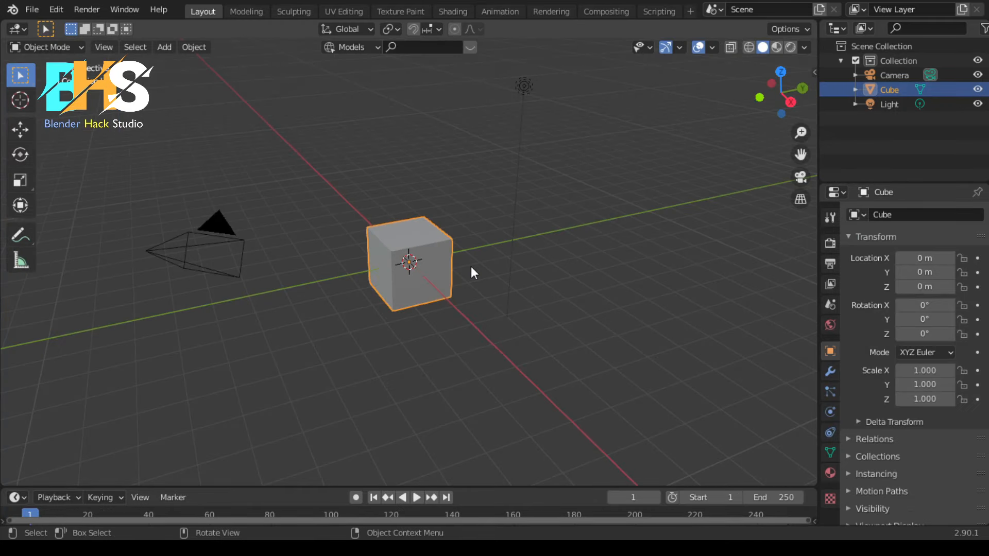
# Step: Examine the default cube from different angles and distances, and switch to the view through the scene camera
pyautogui.scroll(4, 471, 267)
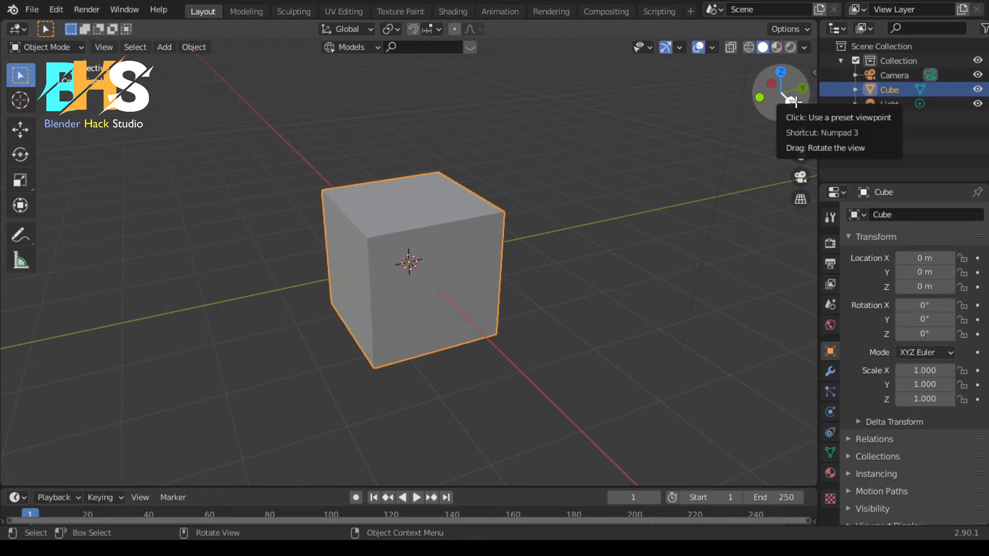
pyautogui.moveTo(791, 100)
pyautogui.mouseDown()
pyautogui.moveTo(763, 105)
pyautogui.moveTo(797, 103)
pyautogui.mouseUp()
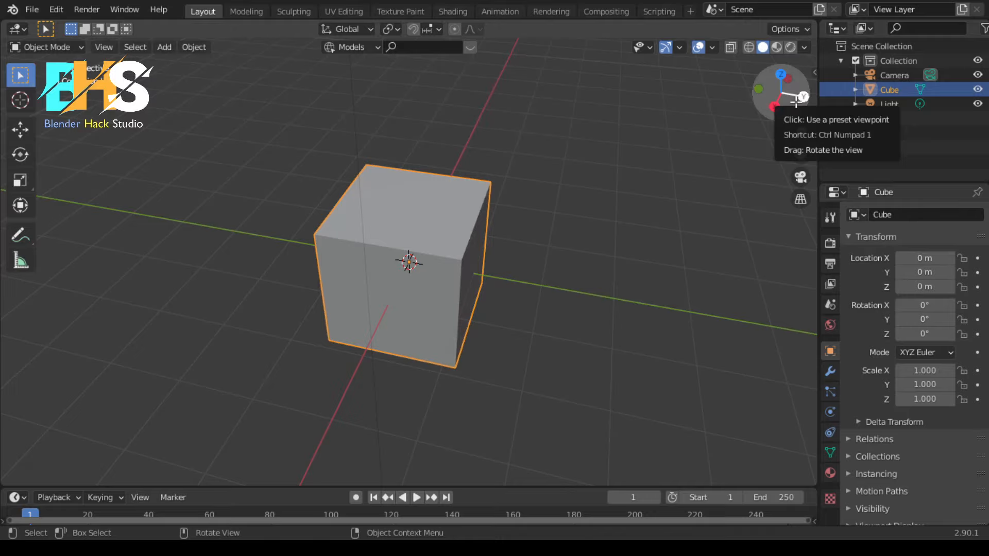
pyautogui.scroll(8, 604, 243)
pyautogui.scroll(-5, 603, 243)
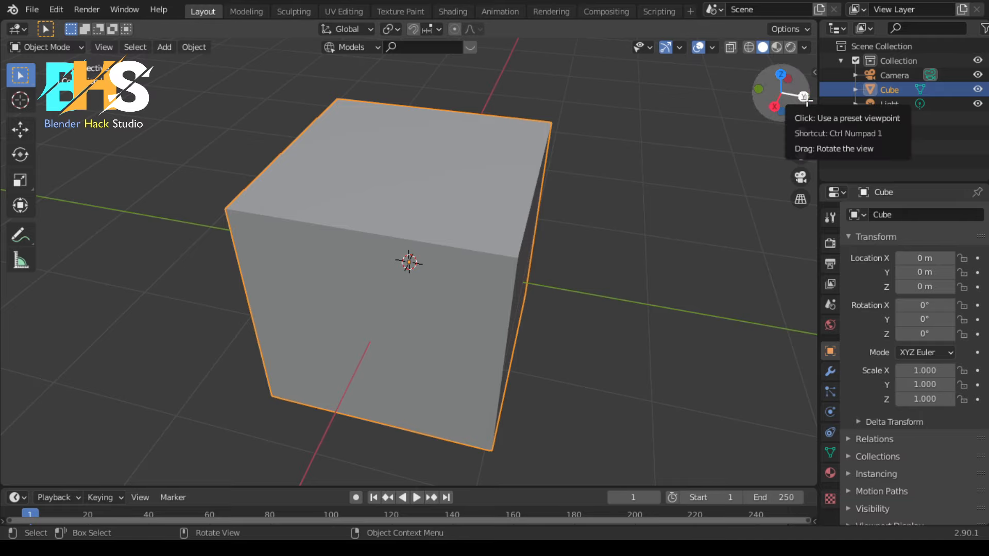
pyautogui.moveTo(804, 98)
pyautogui.mouseDown()
pyautogui.moveTo(757, 101)
pyautogui.moveTo(758, 90)
pyautogui.moveTo(805, 103)
pyautogui.moveTo(808, 113)
pyautogui.mouseUp()
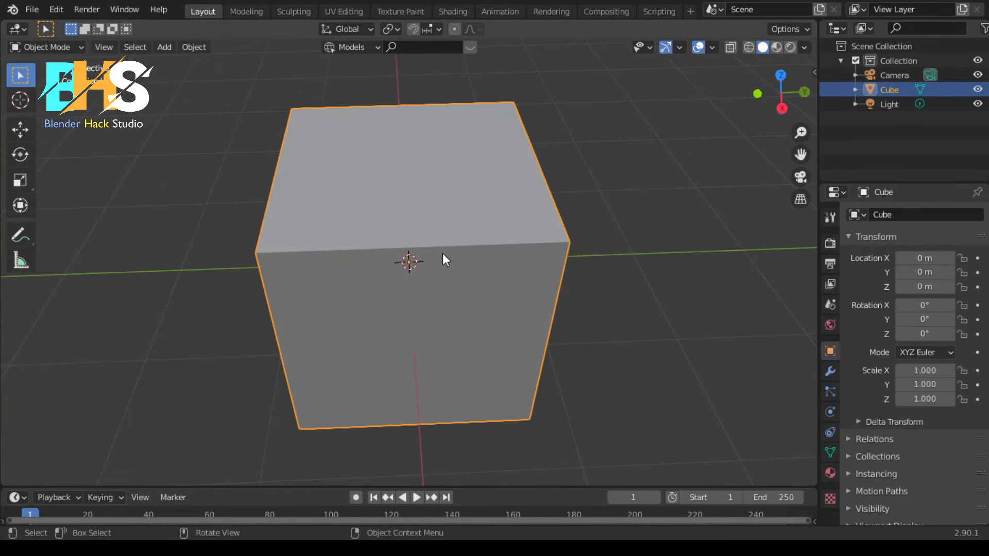
pyautogui.scroll(-10, 442, 254)
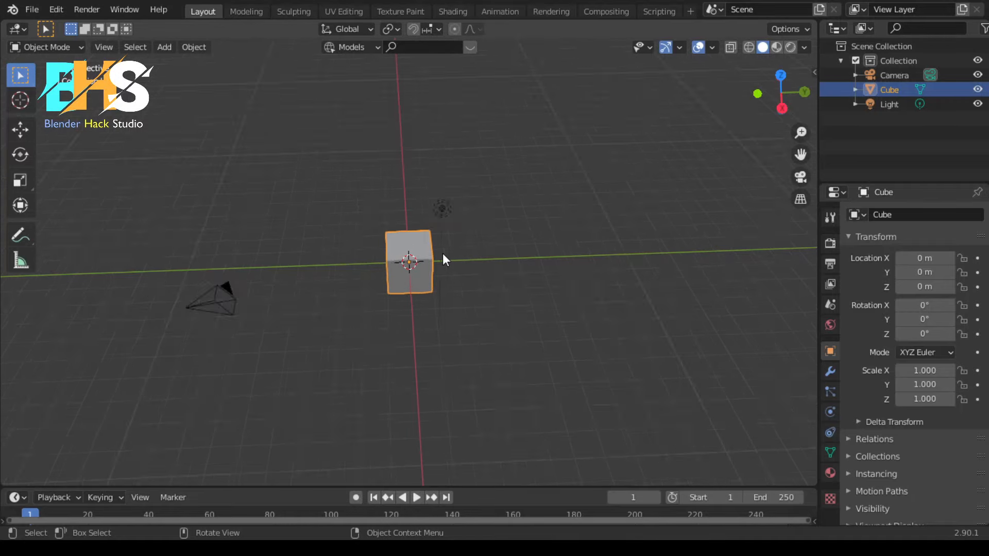
pyautogui.scroll(1, 443, 255)
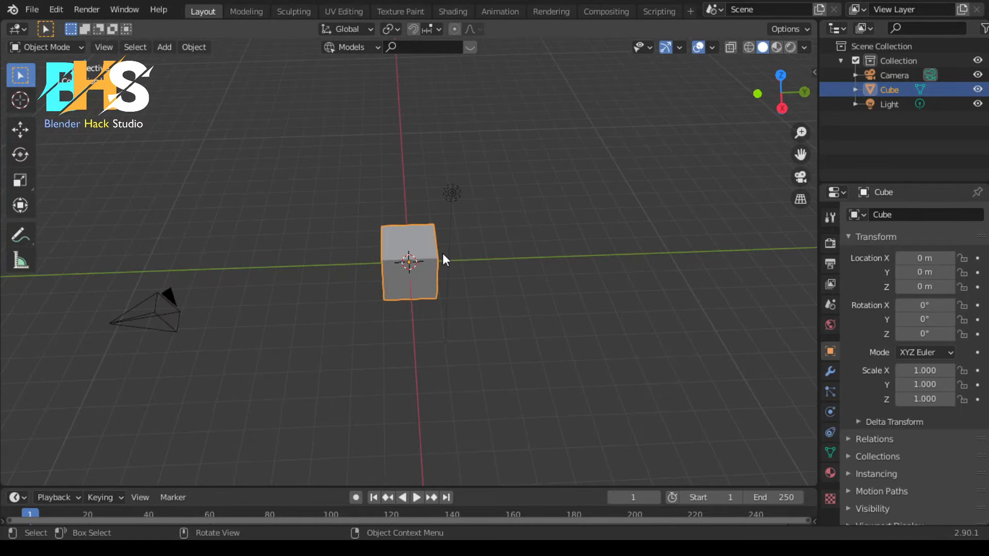
pyautogui.press('KP_0')
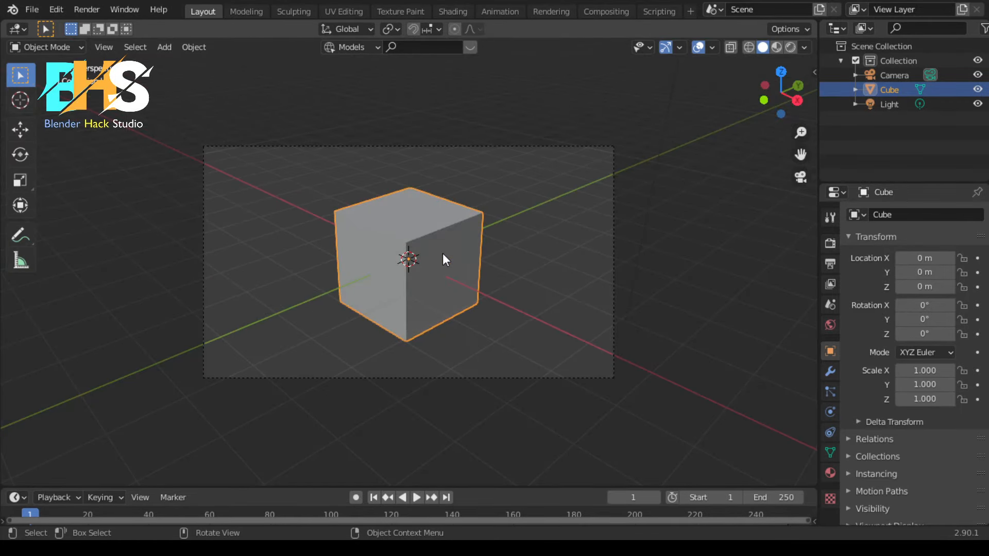